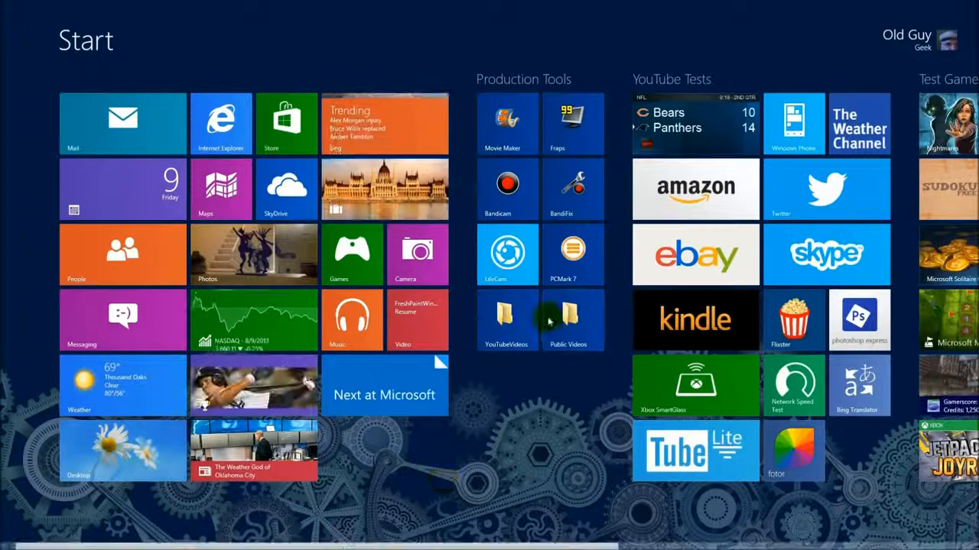
- Search the Windows Store for "fresh paint" and open the details page of the Fresh Paint app
{"action": "left_click", "coordinate": [290, 147]}
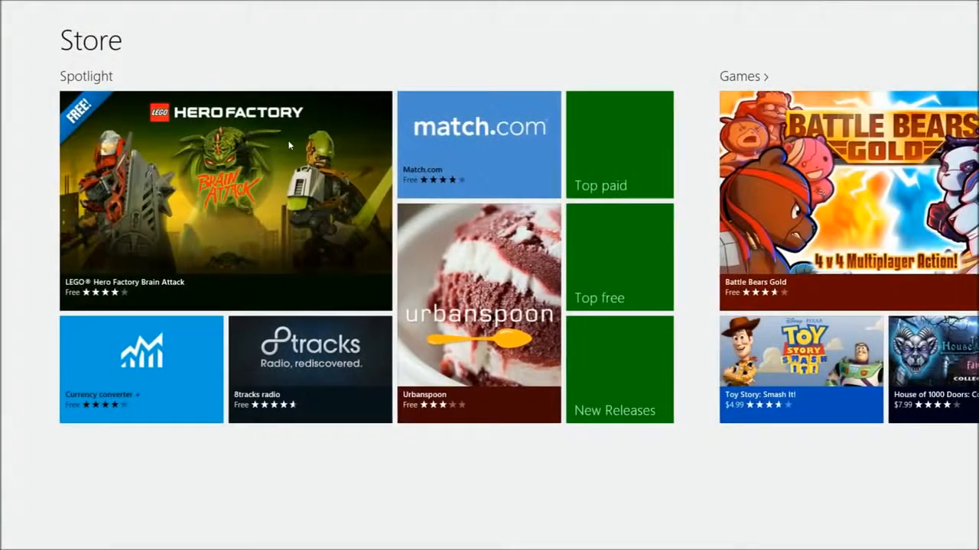
{"action": "left_click", "coordinate": [440, 123]}
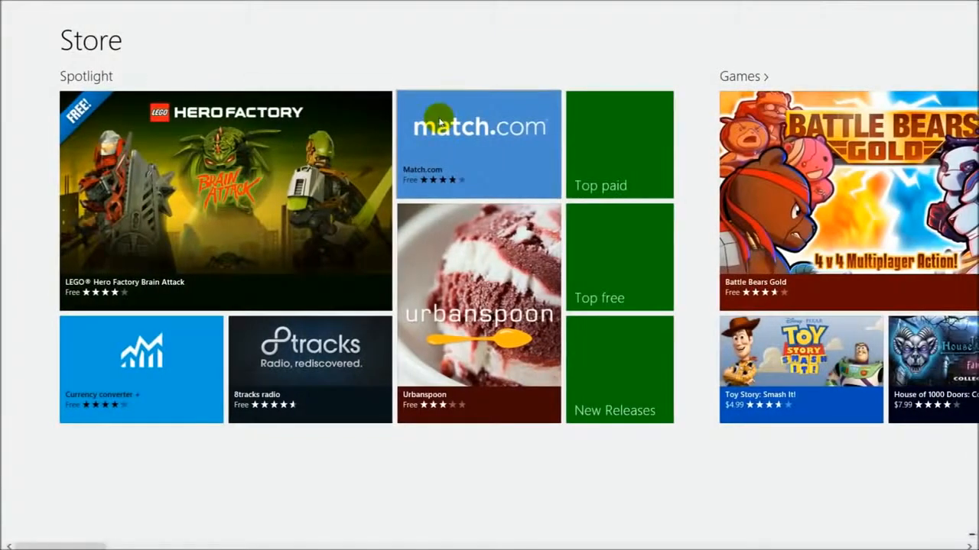
{"action": "type", "text": "fresh"}
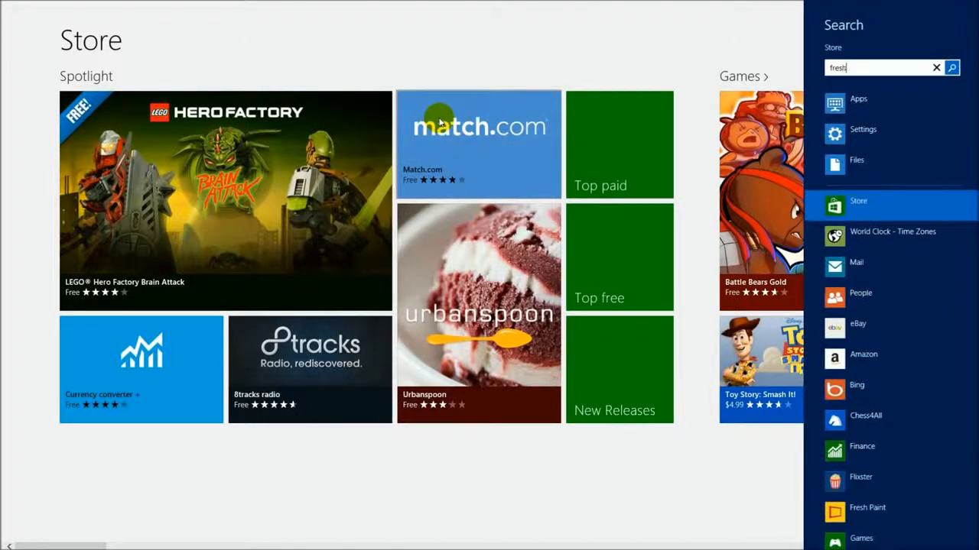
{"action": "type", "text": " pai"}
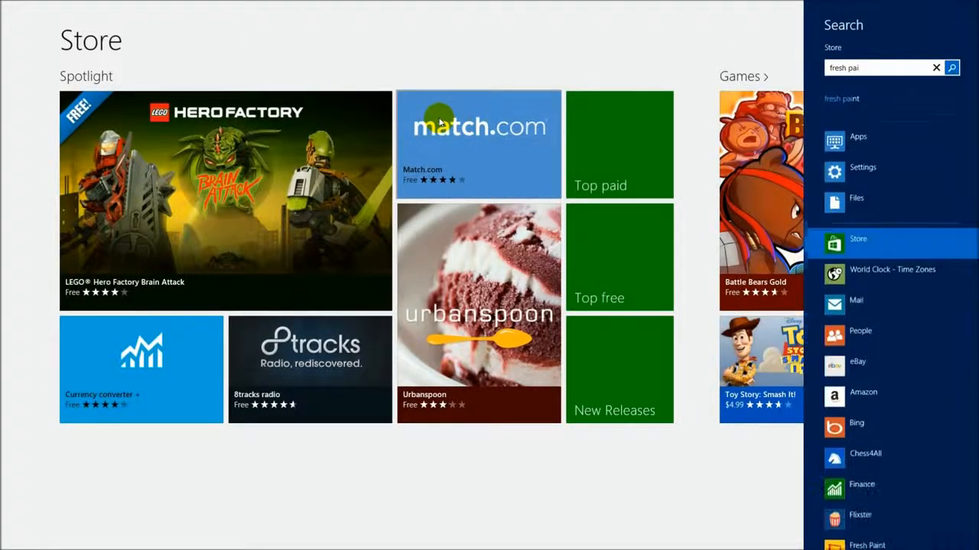
{"action": "left_click", "coordinate": [847, 99]}
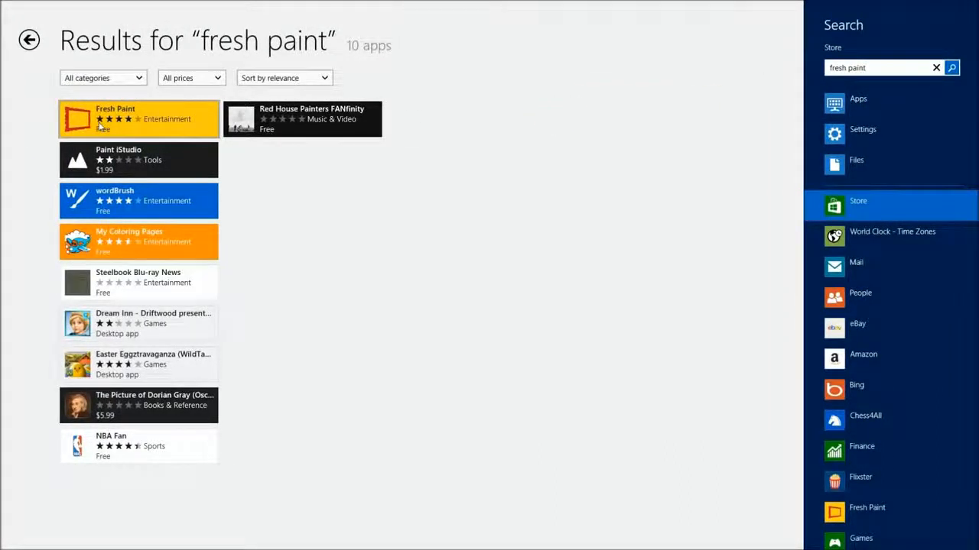
{"action": "left_click", "coordinate": [100, 126]}
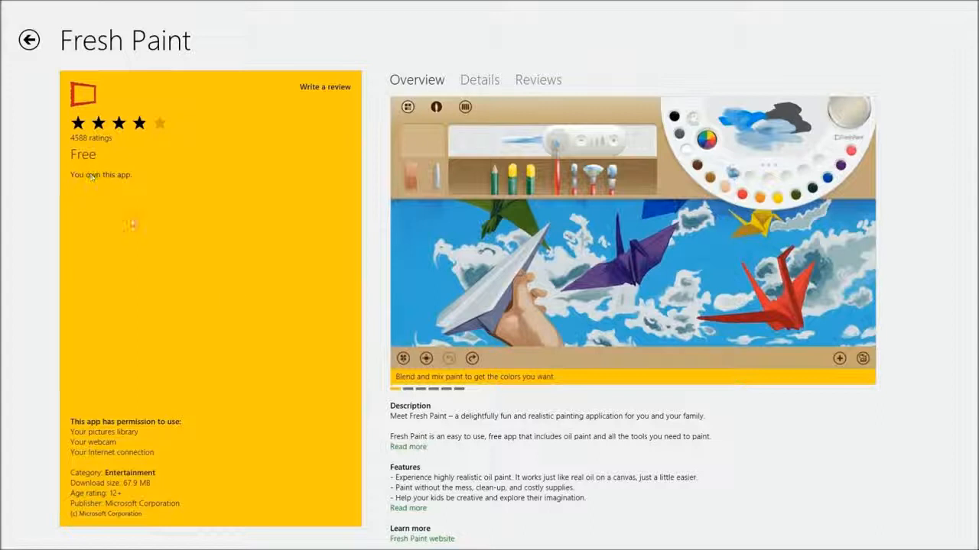
- Read Fresh Paint's full description, its technical details and the user reviews, and close the Store
{"action": "left_click", "coordinate": [418, 448]}
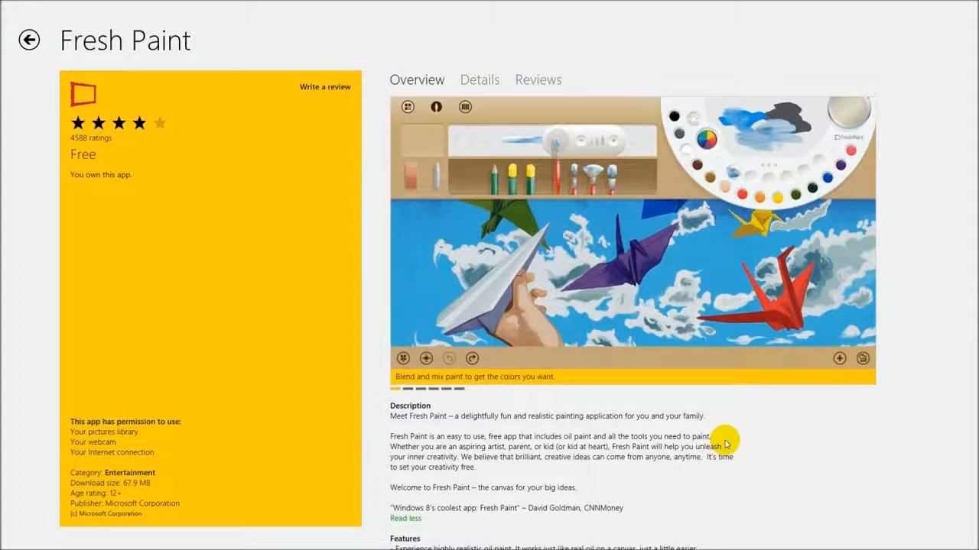
{"action": "left_click", "coordinate": [471, 83]}
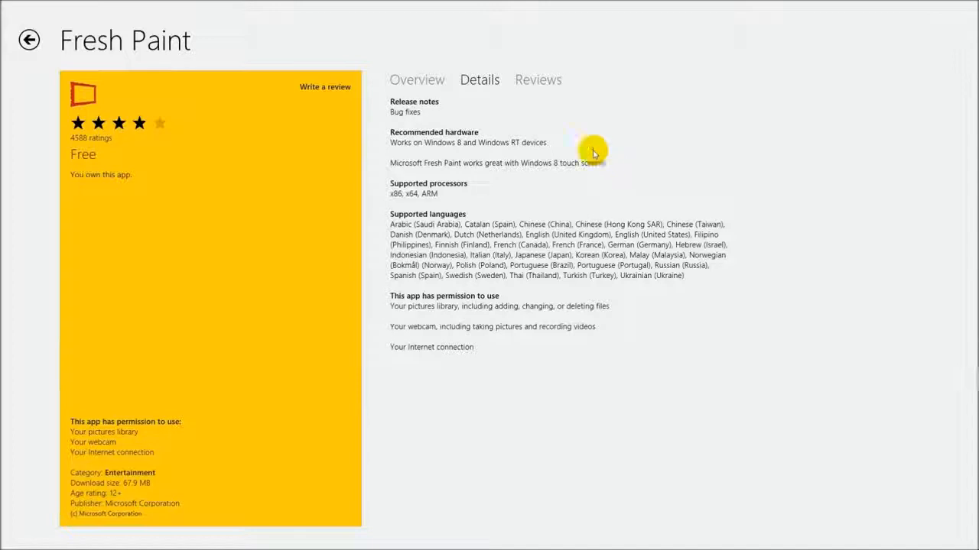
{"action": "left_click", "coordinate": [539, 79]}
{"action": "scroll", "coordinate": [646, 221], "scroll_direction": "down", "scroll_amount": 7}
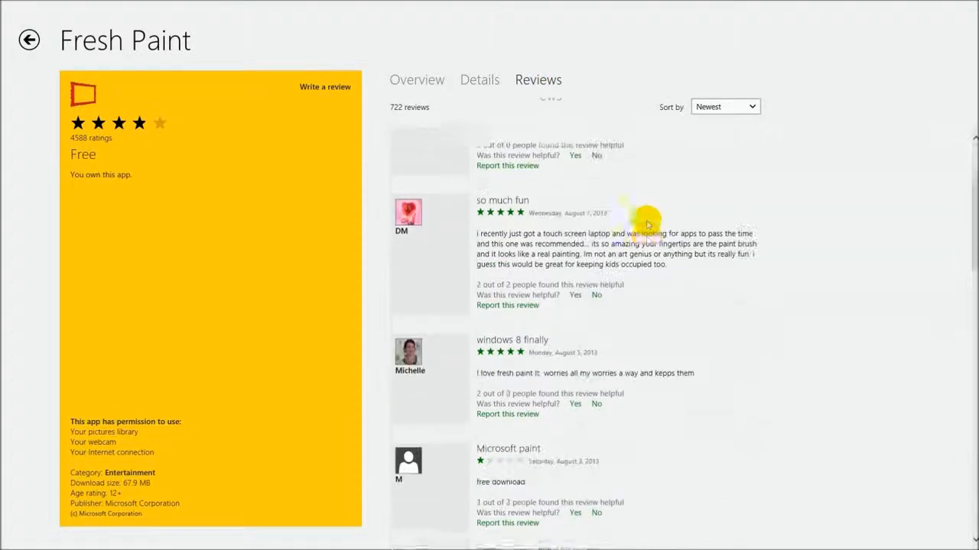
{"action": "scroll", "coordinate": [621, 253], "scroll_direction": "up", "scroll_amount": 7}
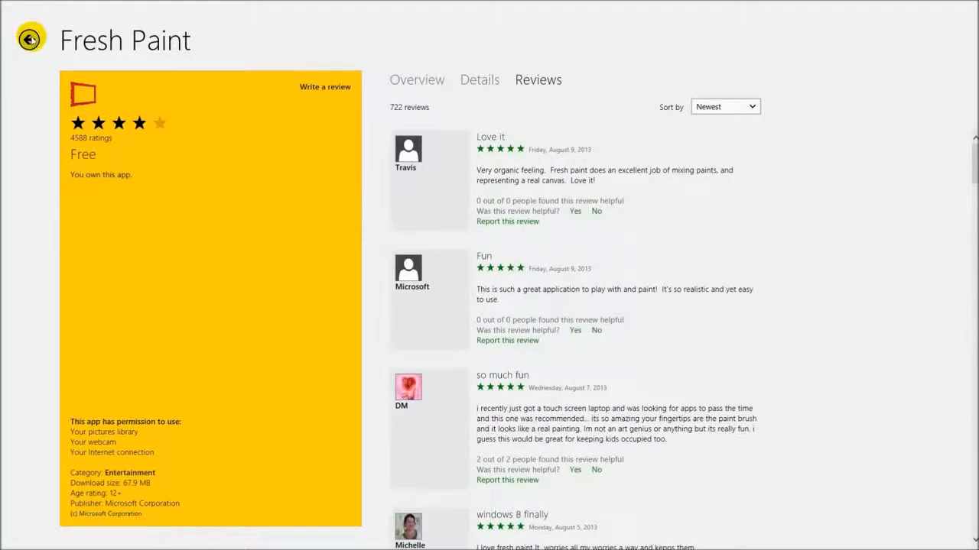
{"action": "mouse_move", "coordinate": [444, 3]}
{"action": "left_mouse_down"}
{"action": "mouse_move", "coordinate": [485, 332]}
{"action": "mouse_move", "coordinate": [536, 528]}
{"action": "mouse_move", "coordinate": [518, 532]}
{"action": "left_mouse_up"}
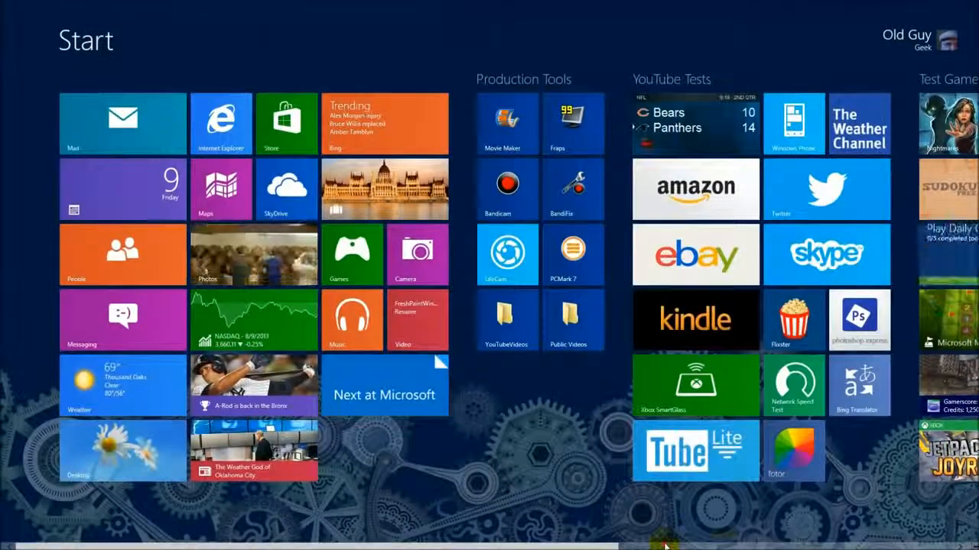
- Launch Fresh Paint from the Start screen and expand the Fun Pack to browse its coloring pages
{"action": "scroll", "coordinate": [719, 535], "scroll_direction": "down", "scroll_amount": 5}
{"action": "left_click", "coordinate": [856, 394]}
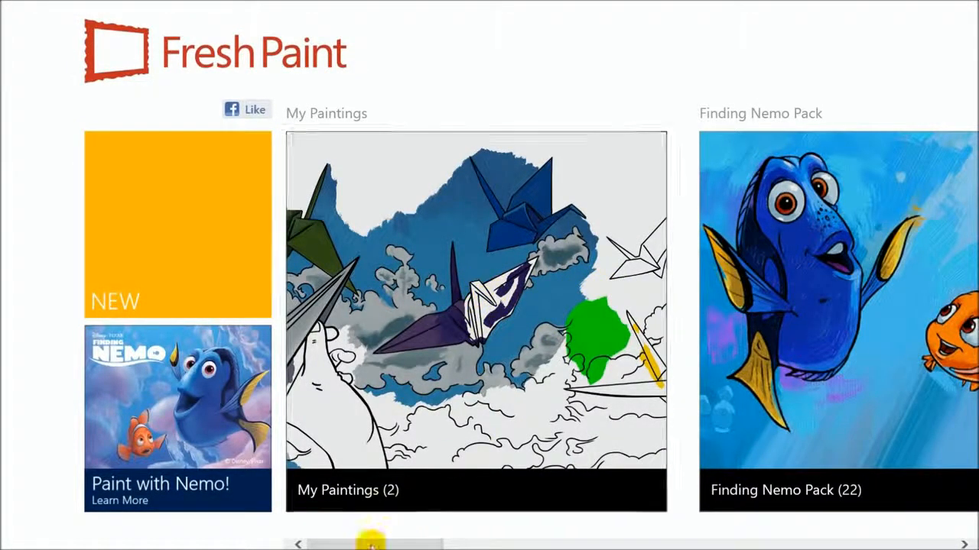
{"action": "left_click_drag", "start_coordinate": [370, 544], "coordinate": [516, 544]}
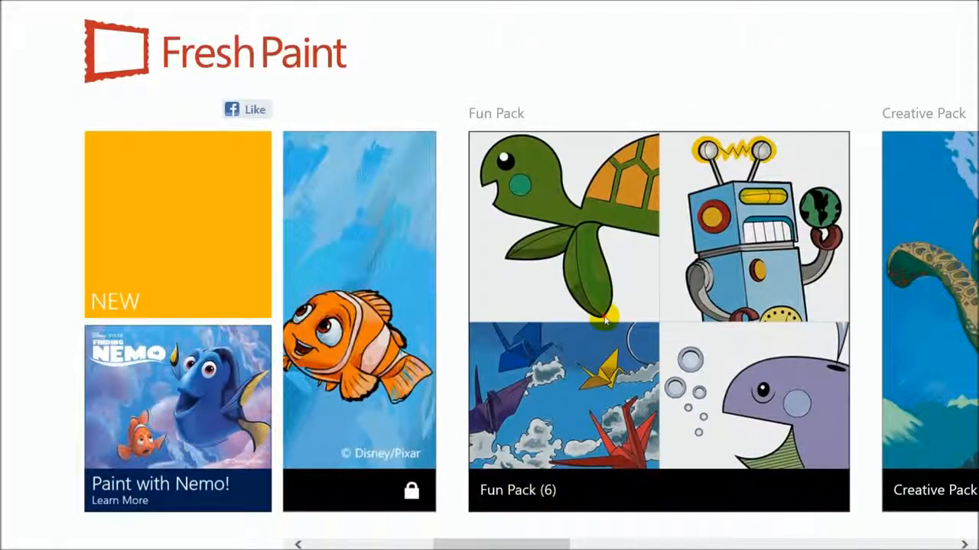
{"action": "left_click", "coordinate": [604, 321]}
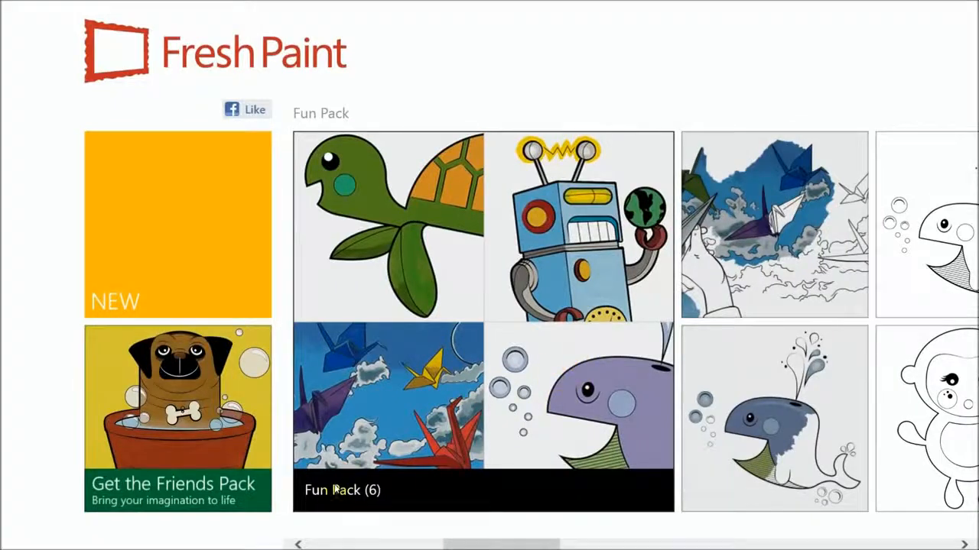
{"action": "left_click_drag", "start_coordinate": [512, 543], "coordinate": [568, 532]}
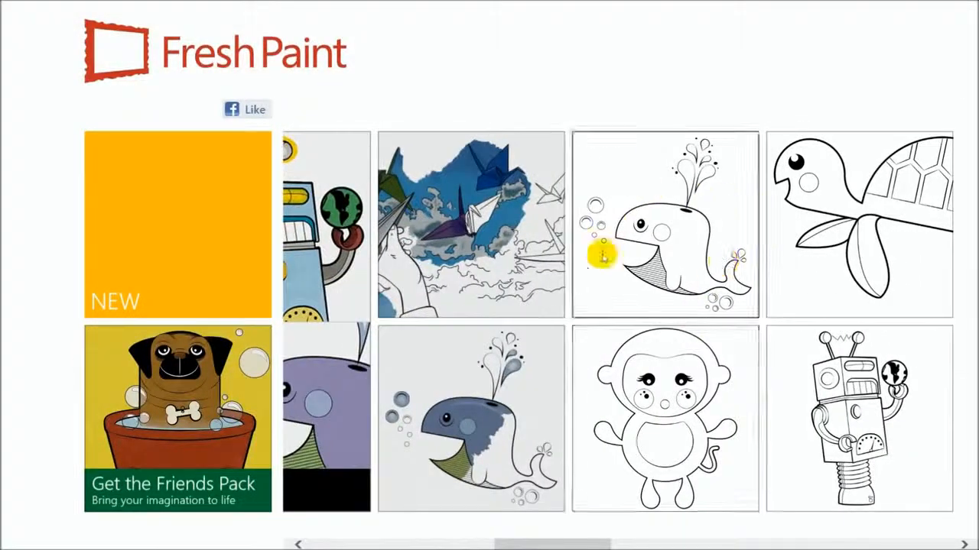
- Open the Finding Nemo Pack, look through its sample coloring pages and return to the gallery
{"action": "mouse_move", "coordinate": [505, 543]}
{"action": "left_mouse_down"}
{"action": "mouse_move", "coordinate": [377, 544]}
{"action": "mouse_move", "coordinate": [386, 543]}
{"action": "left_mouse_up"}
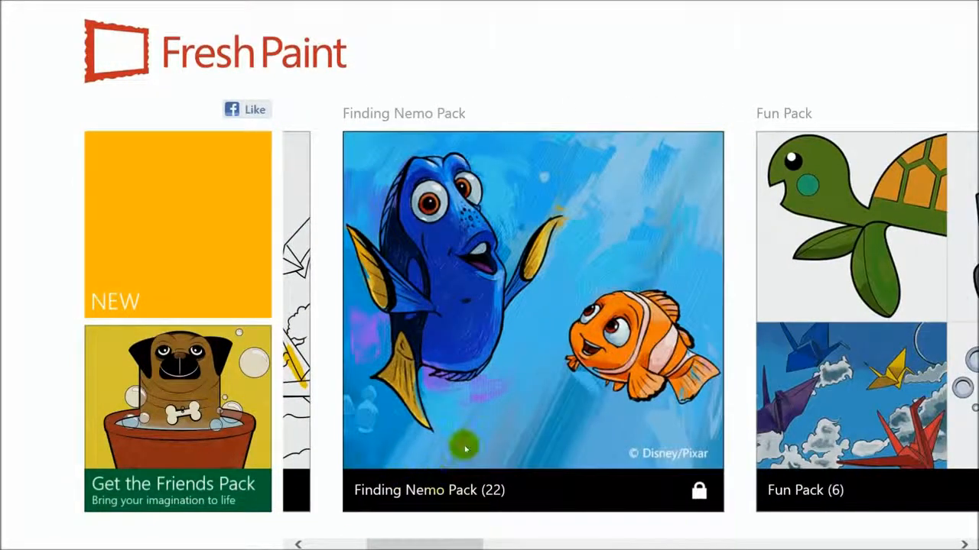
{"action": "left_click", "coordinate": [516, 418]}
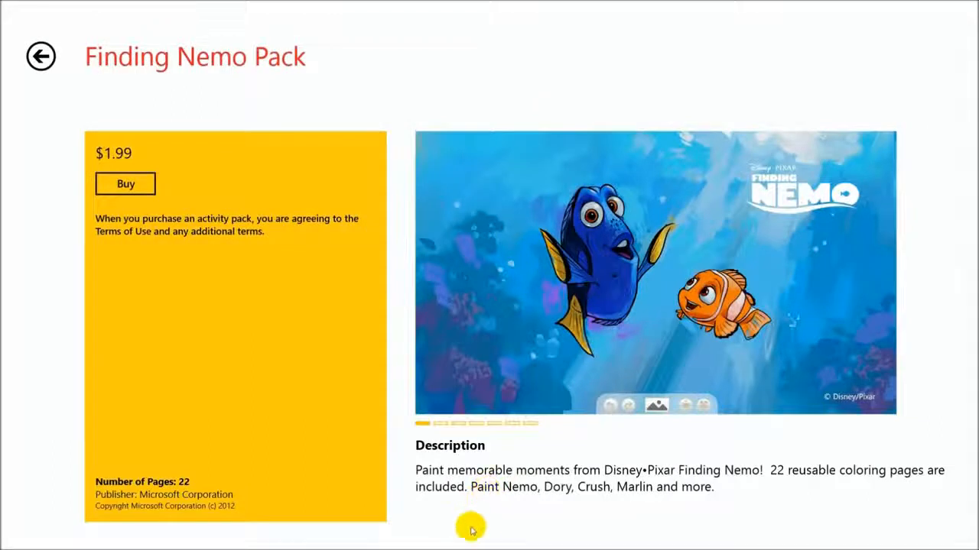
{"action": "left_click", "coordinate": [872, 272]}
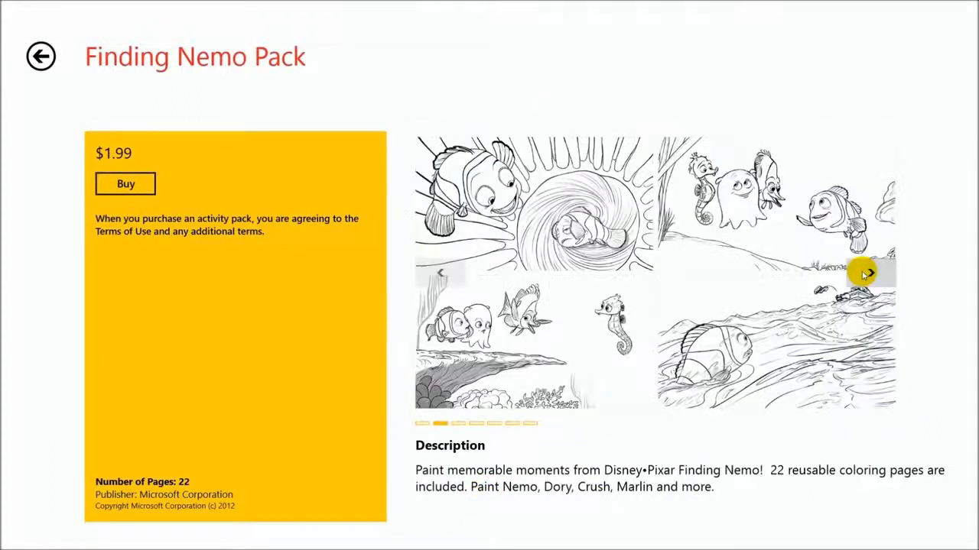
{"action": "left_click", "coordinate": [871, 273]}
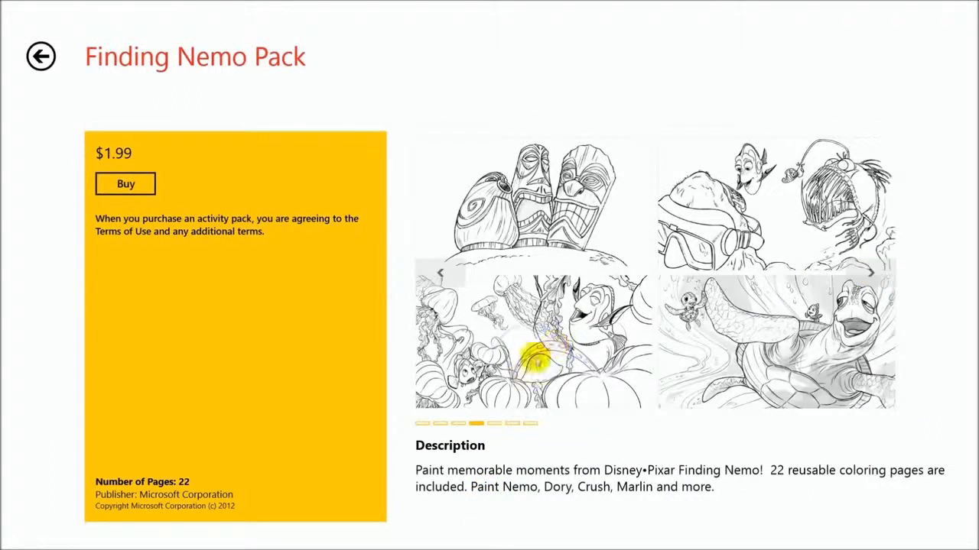
{"action": "left_click", "coordinate": [450, 273]}
{"action": "left_click", "coordinate": [448, 273]}
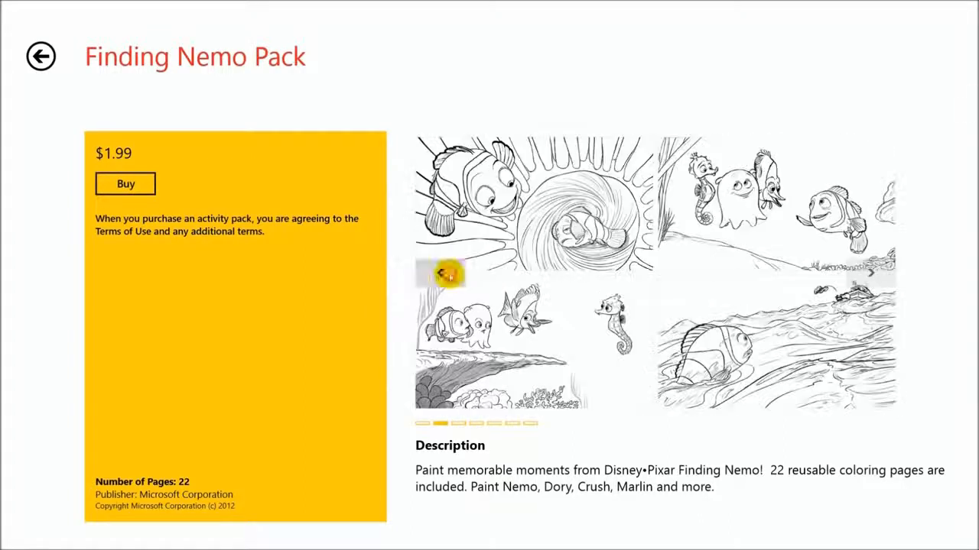
{"action": "left_click", "coordinate": [40, 56]}
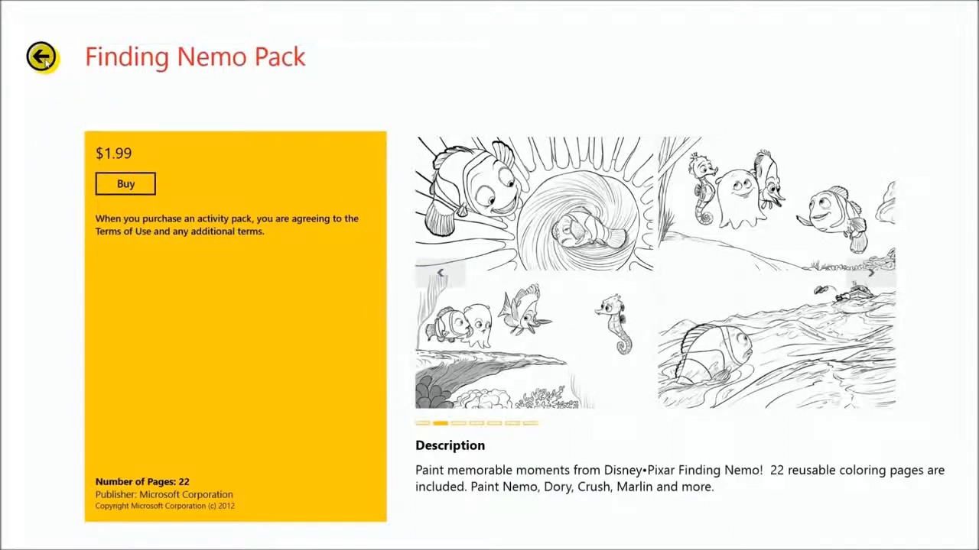
- Open the Adventure Pack, look through all of its preview pages and return to the gallery
{"action": "left_click_drag", "start_coordinate": [403, 543], "coordinate": [531, 545]}
{"action": "left_click", "coordinate": [603, 237]}
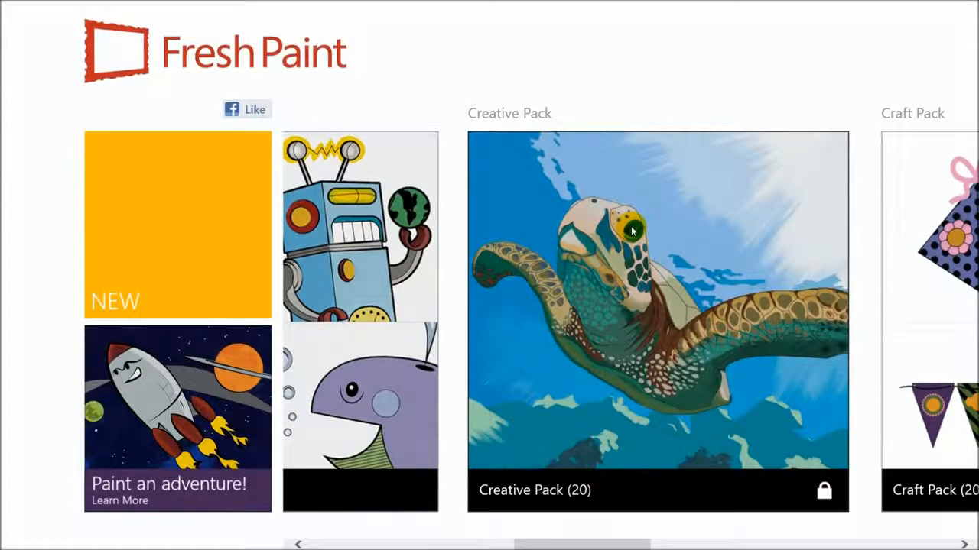
{"action": "left_click_drag", "start_coordinate": [598, 547], "coordinate": [799, 543]}
{"action": "left_click", "coordinate": [682, 249]}
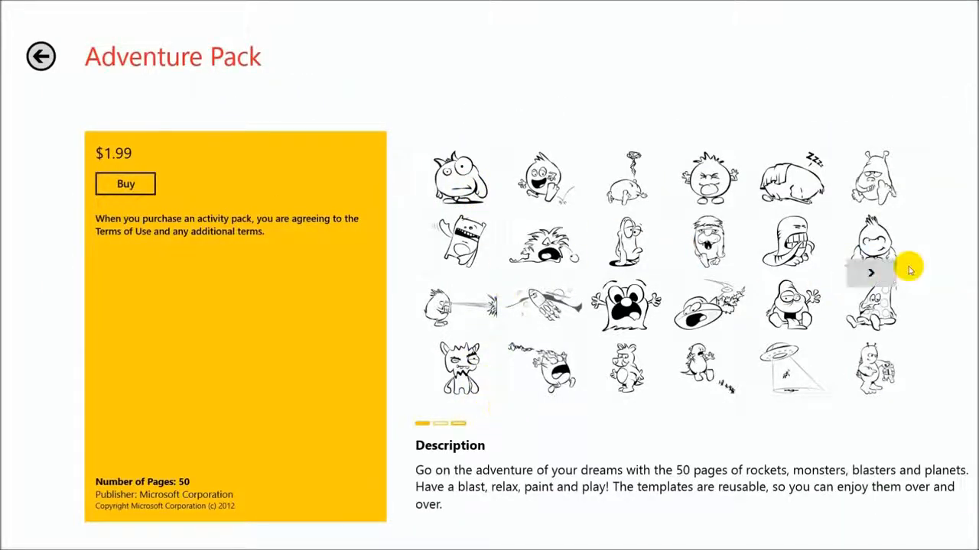
{"action": "left_click", "coordinate": [872, 274]}
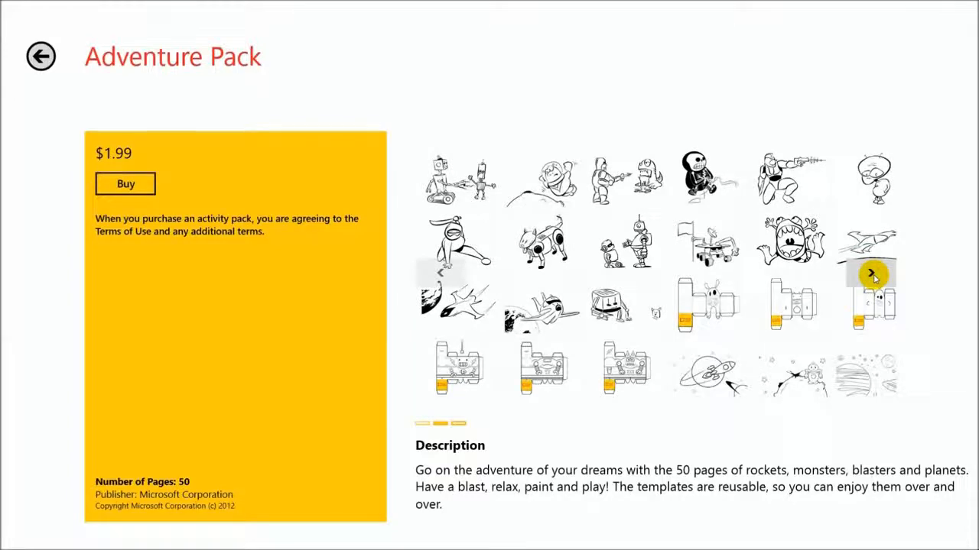
{"action": "left_click", "coordinate": [872, 274]}
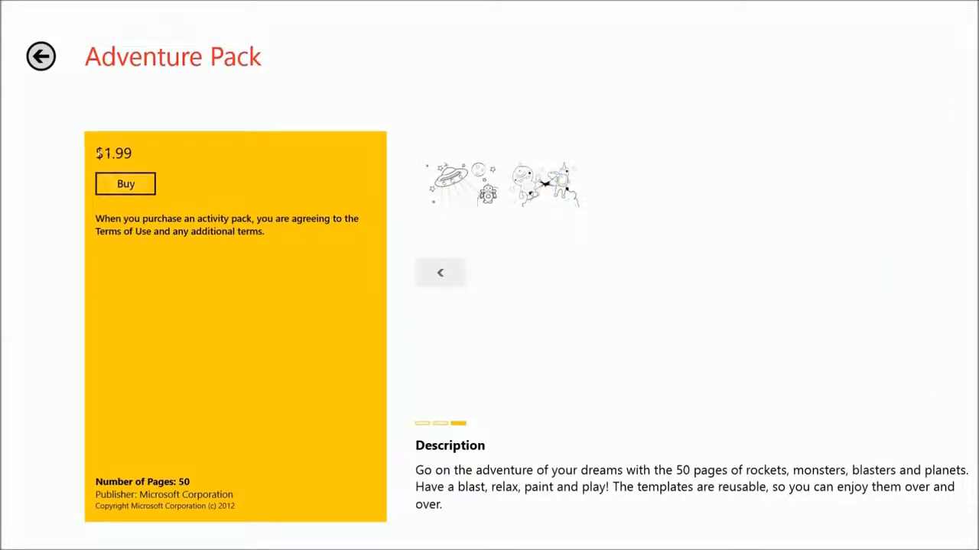
{"action": "left_click", "coordinate": [43, 65]}
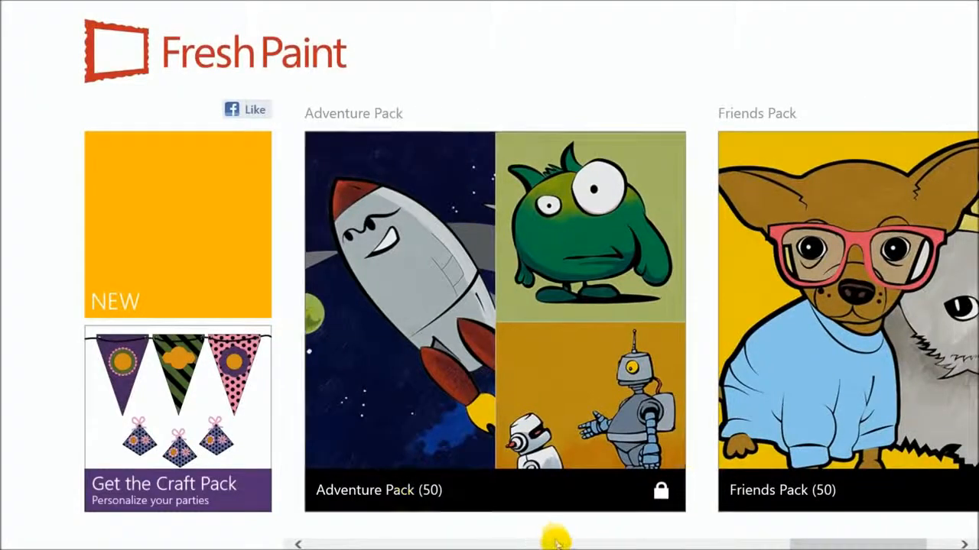
- Open the Fun Pack's partly painted coloring page of paper birds in a cloudy sky
{"action": "left_click", "coordinate": [567, 543]}
{"action": "left_click_drag", "start_coordinate": [686, 545], "coordinate": [475, 544]}
{"action": "left_click", "coordinate": [564, 286]}
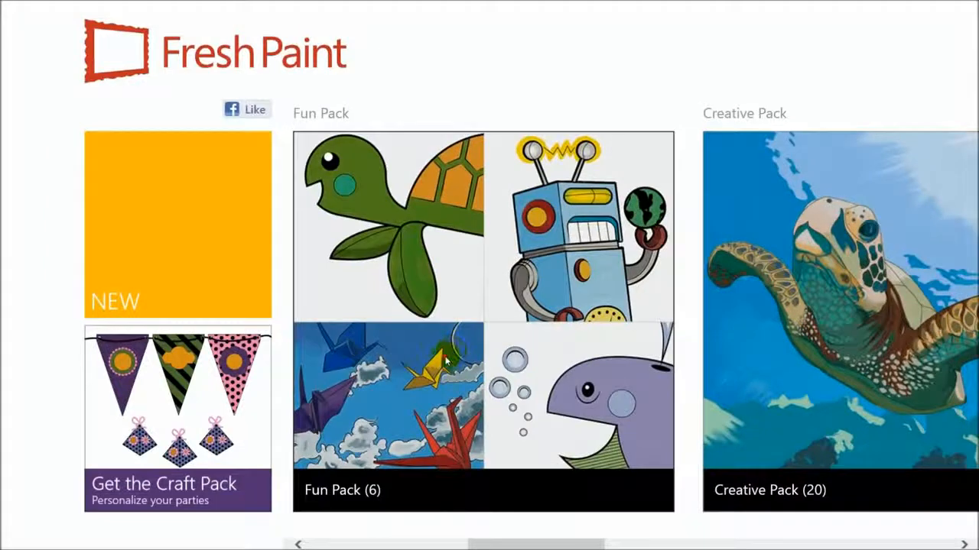
{"action": "left_click", "coordinate": [723, 264]}
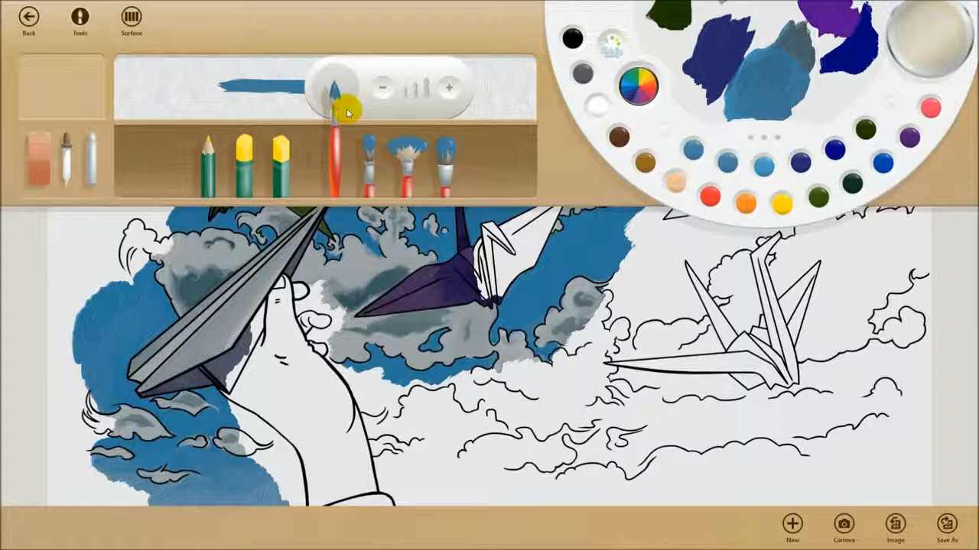
- Try the small flat brush, the fan brush and the thick brush in turn, and enlarge the thick brush's stroke
{"action": "left_click", "coordinate": [369, 152]}
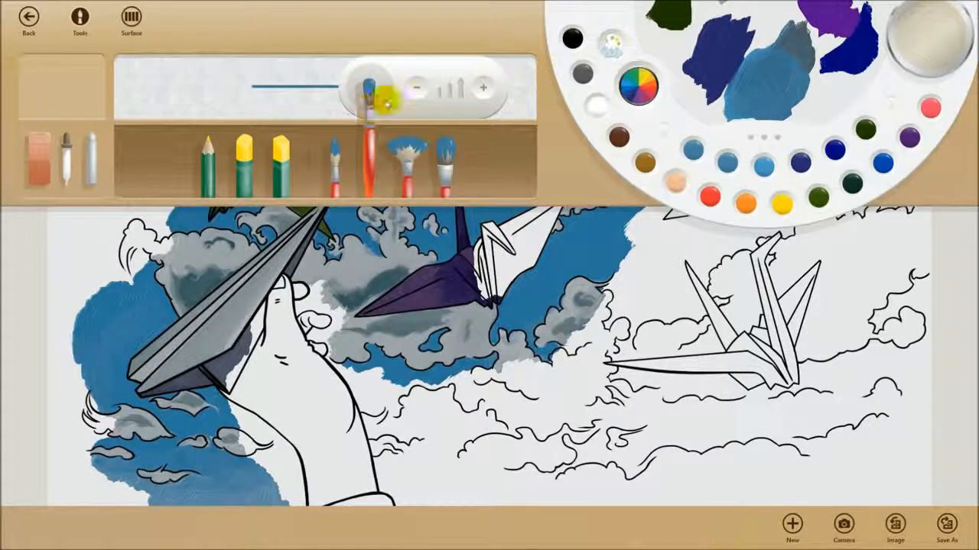
{"action": "left_click", "coordinate": [405, 162]}
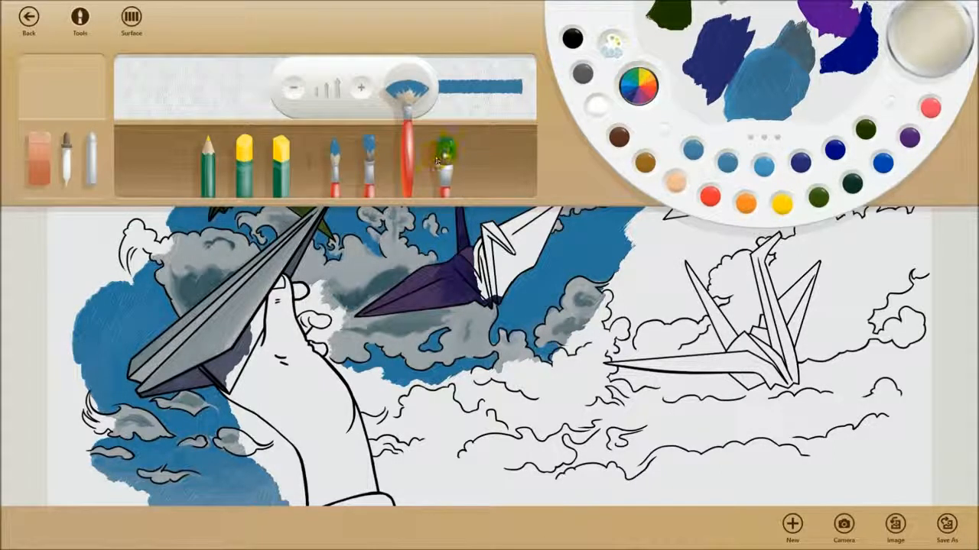
{"action": "left_click", "coordinate": [440, 158]}
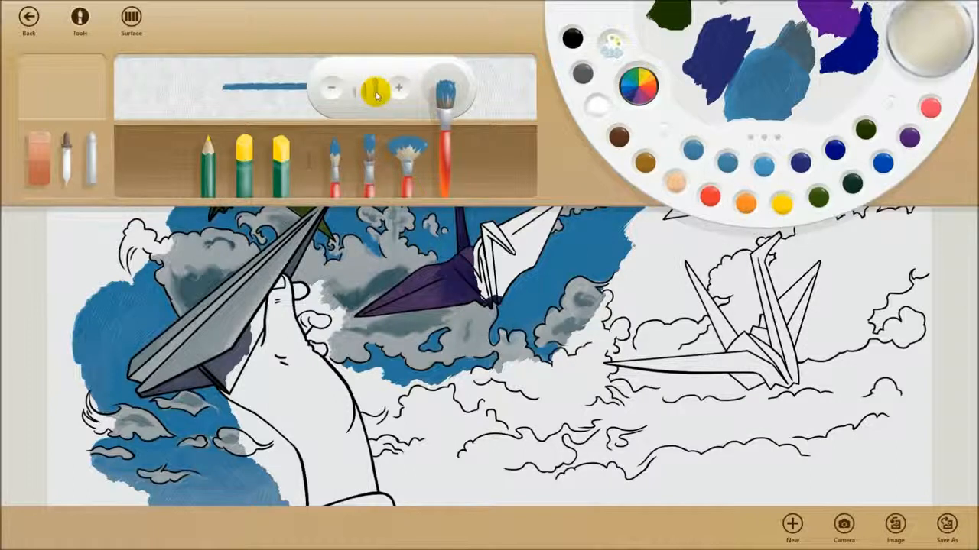
{"action": "mouse_move", "coordinate": [375, 94]}
{"action": "left_mouse_down"}
{"action": "mouse_move", "coordinate": [334, 91]}
{"action": "mouse_move", "coordinate": [428, 90]}
{"action": "left_mouse_up"}
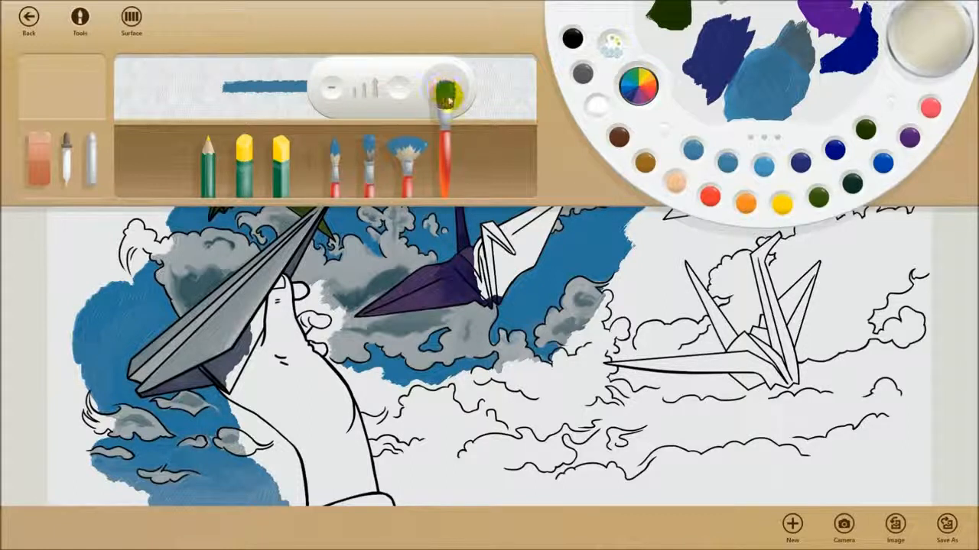
- Switch to the pointed round brush, enlarge its stroke one size and reduce it one size again
{"action": "left_click", "coordinate": [334, 152]}
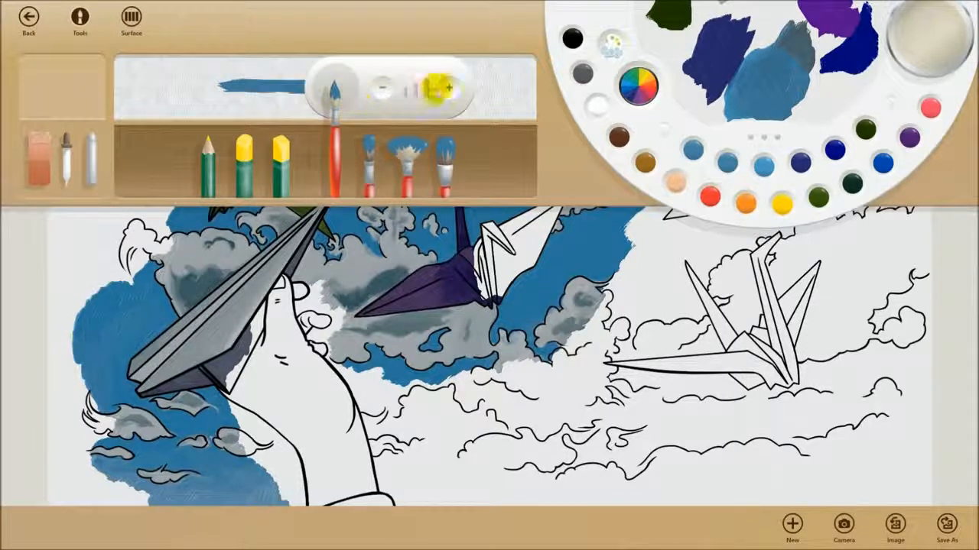
{"action": "left_click", "coordinate": [451, 90]}
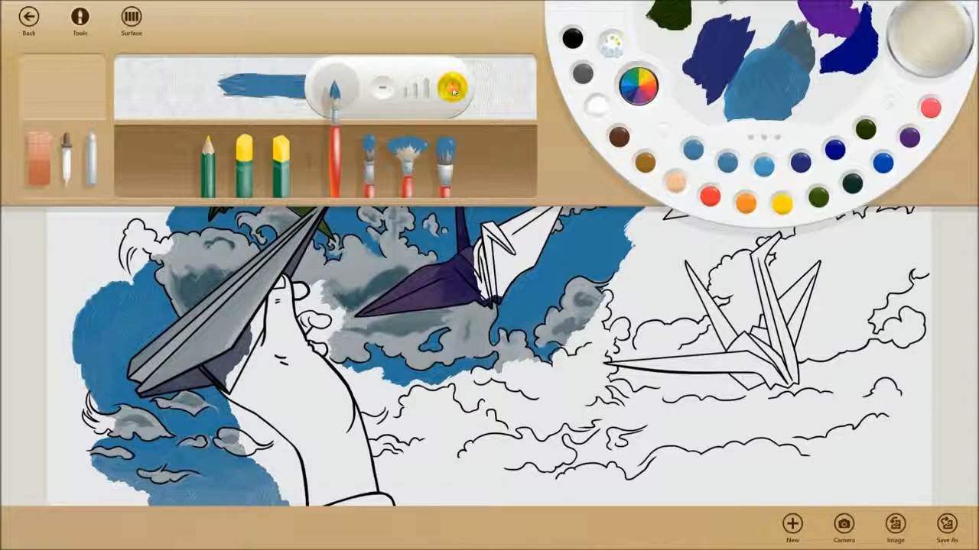
{"action": "left_click", "coordinate": [384, 91]}
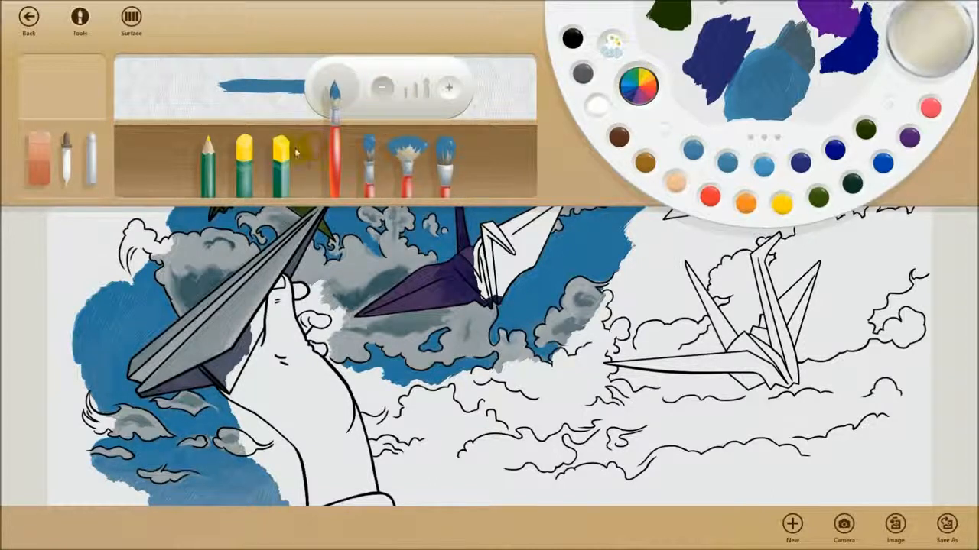
- Switch to the square pastel stick, choose pale yellow and move the pale yellow and olive green colors into the tray's empty slots
{"action": "left_click", "coordinate": [282, 153]}
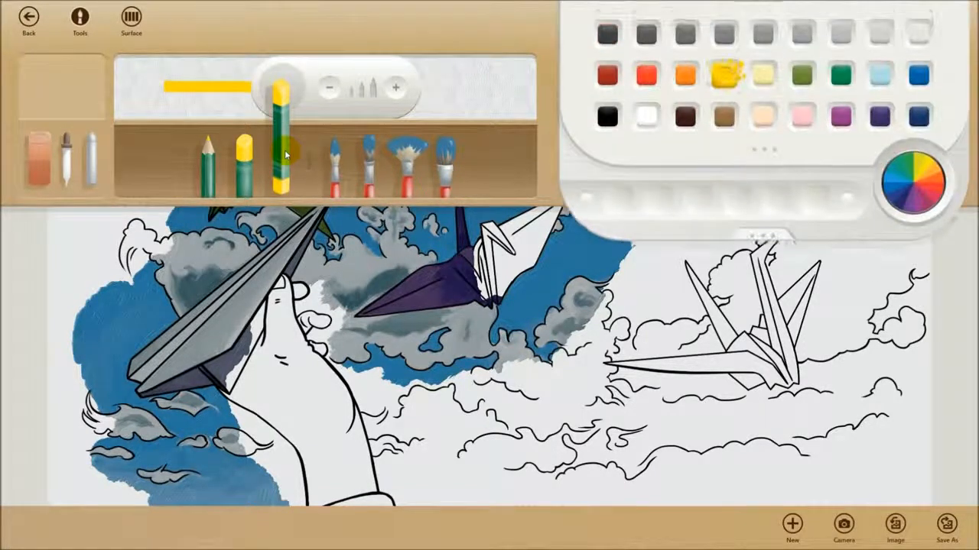
{"action": "left_click", "coordinate": [759, 74]}
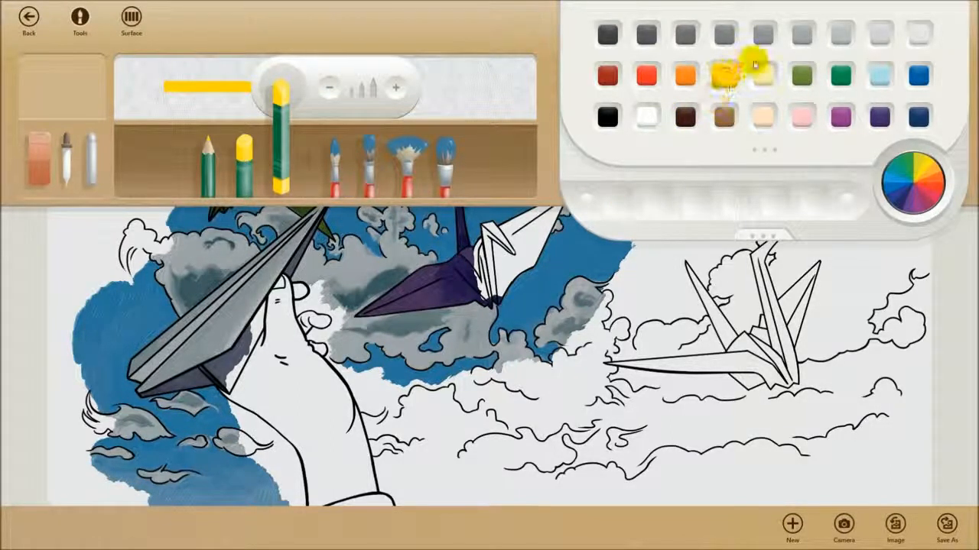
{"action": "left_click", "coordinate": [757, 76]}
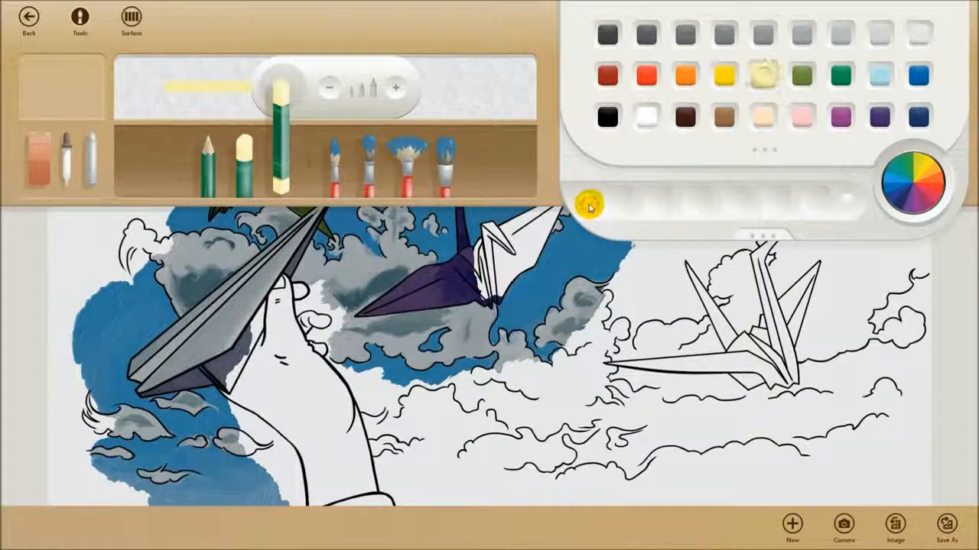
{"action": "mouse_move", "coordinate": [763, 75]}
{"action": "left_mouse_down"}
{"action": "mouse_move", "coordinate": [769, 114]}
{"action": "mouse_move", "coordinate": [739, 197]}
{"action": "left_mouse_up"}
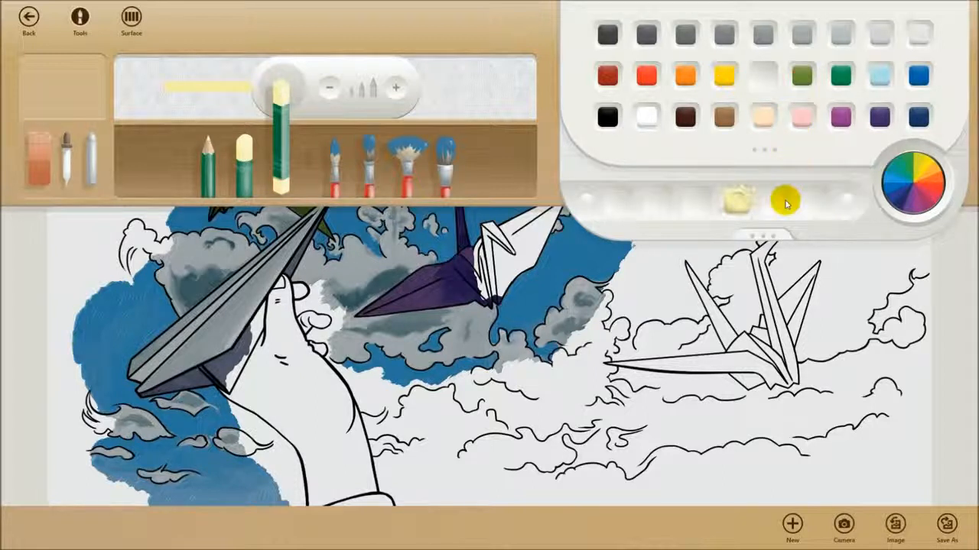
- Close the lower color tray, expand the full set of pastel colors to look it over and collapse it again
{"action": "left_click", "coordinate": [779, 234]}
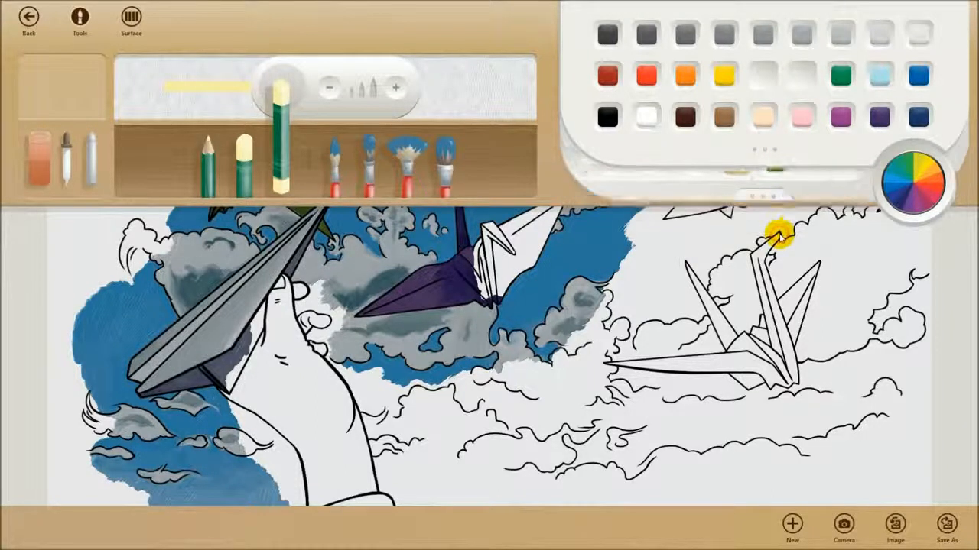
{"action": "left_click", "coordinate": [760, 142]}
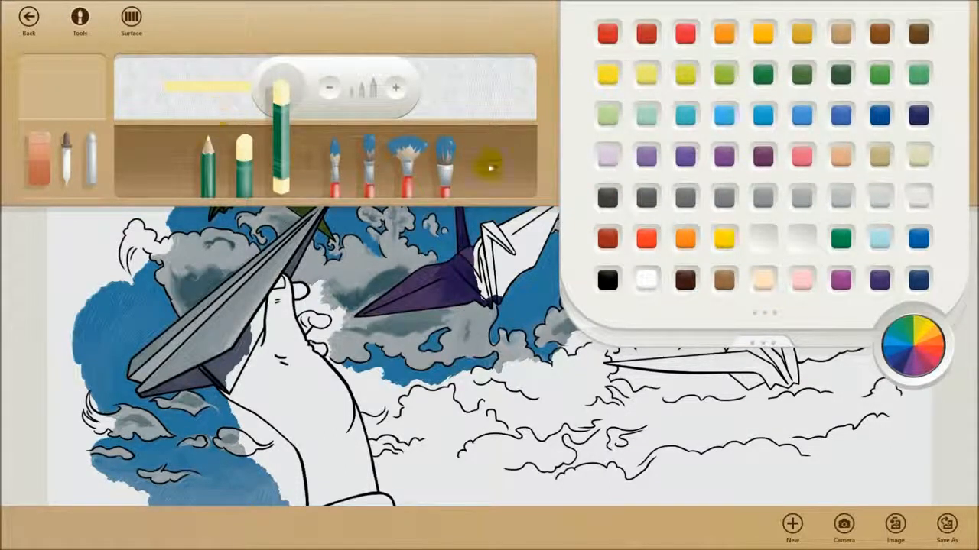
{"action": "left_click", "coordinate": [770, 315]}
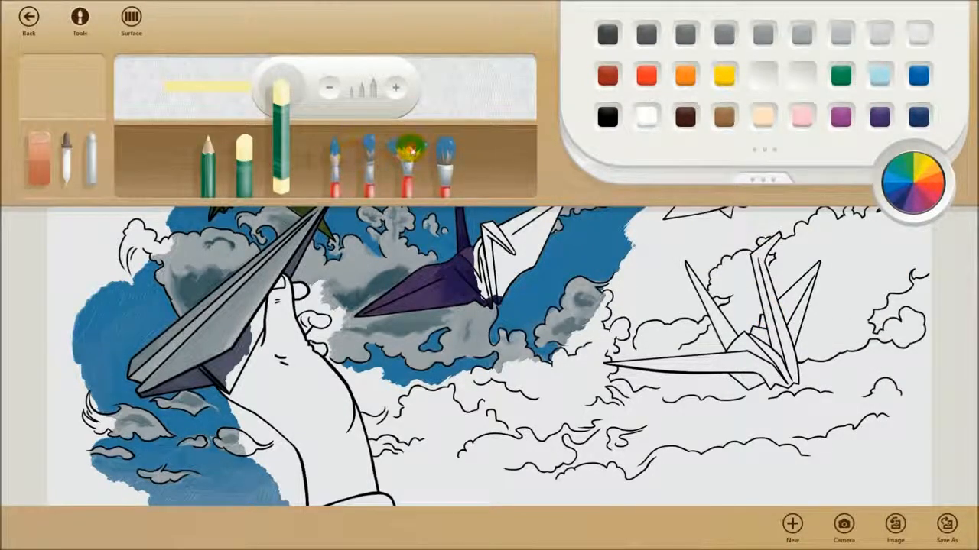
- Switch to the fan brush and sample dark purple from the purple paper bird with the color picker
{"action": "left_click", "coordinate": [409, 153]}
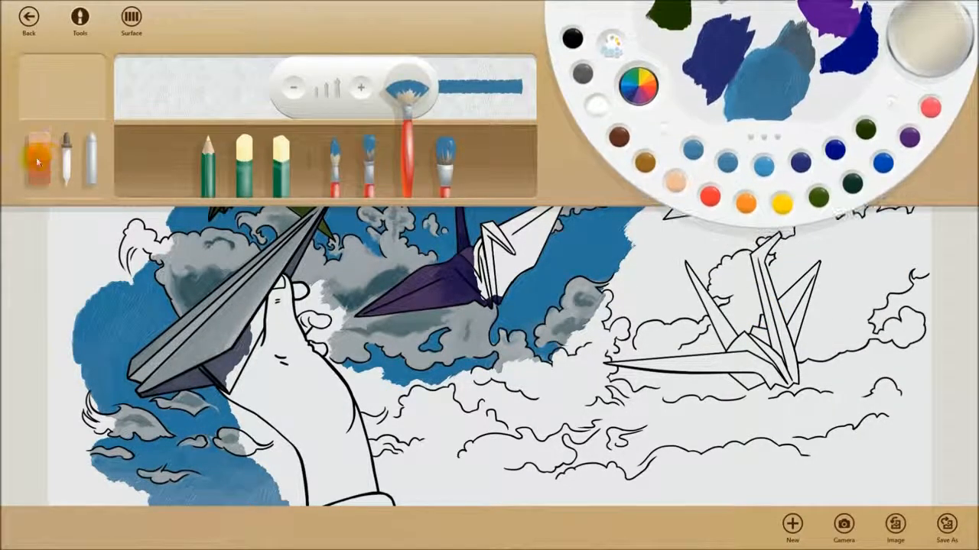
{"action": "left_click", "coordinate": [36, 157]}
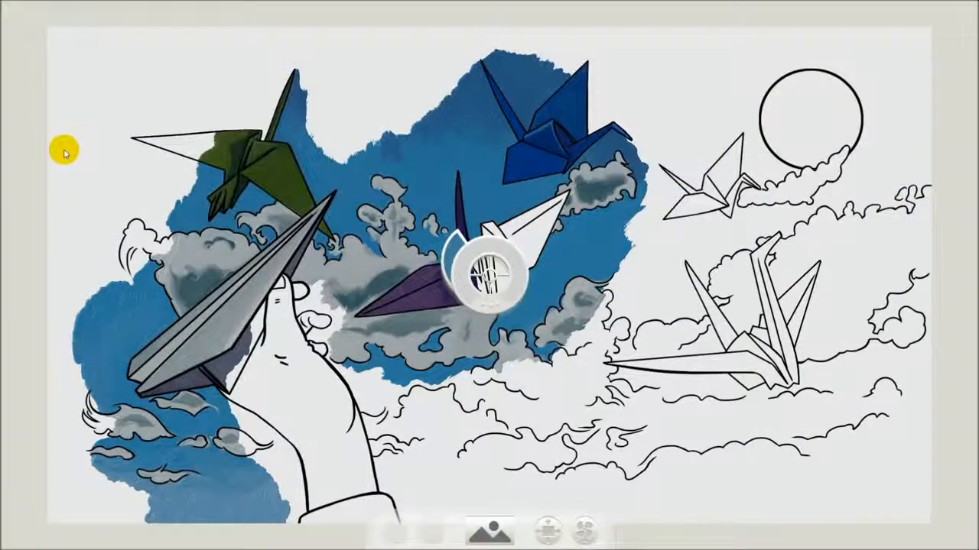
{"action": "left_click_drag", "start_coordinate": [484, 252], "coordinate": [437, 267]}
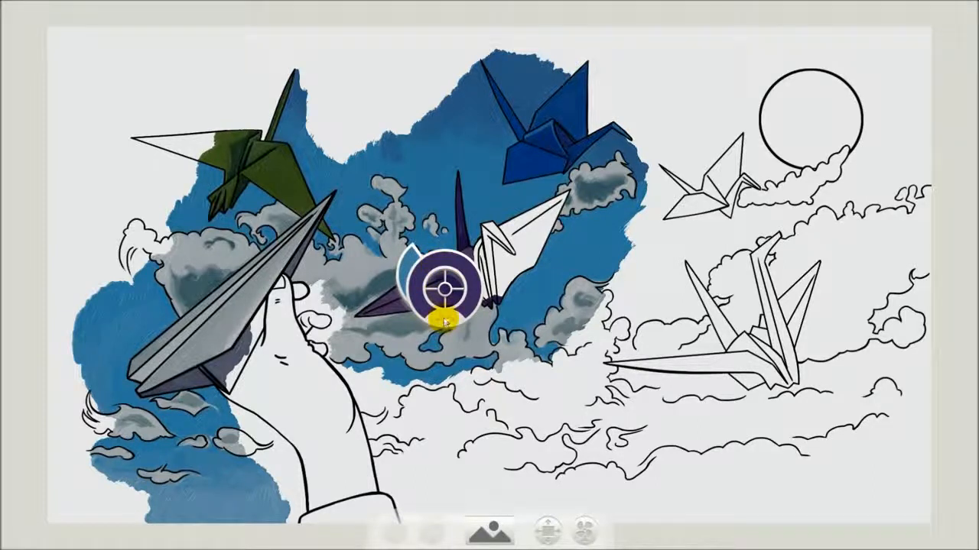
{"action": "right_click", "coordinate": [435, 192]}
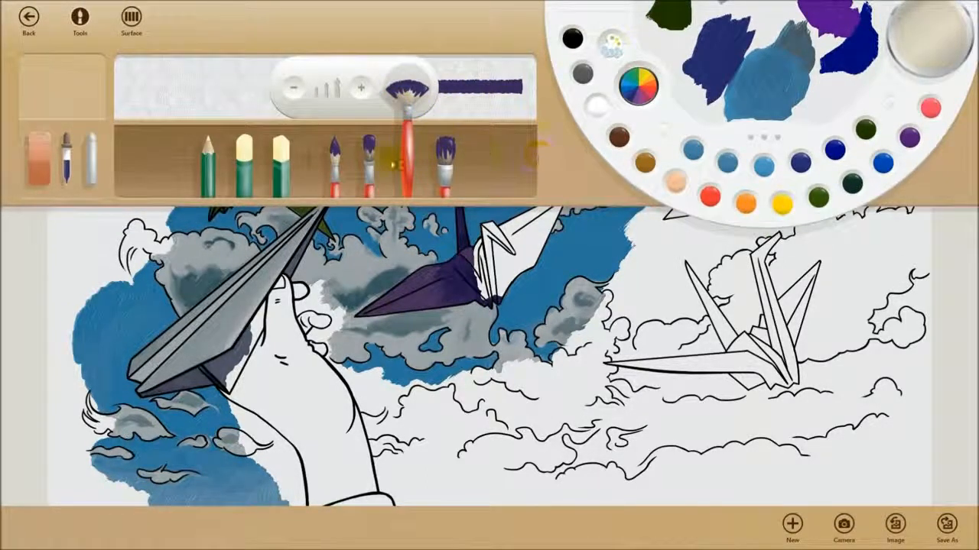
- Paint a small dark purple patch with the fan brush in the blank sky between the gray cloud and the large unpainted bird
{"action": "left_click", "coordinate": [601, 296]}
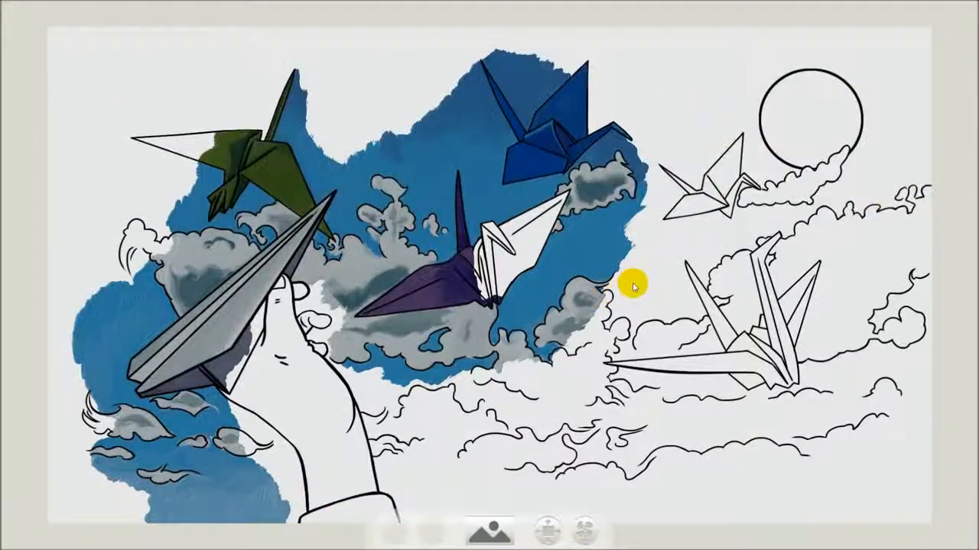
{"action": "right_click", "coordinate": [627, 282]}
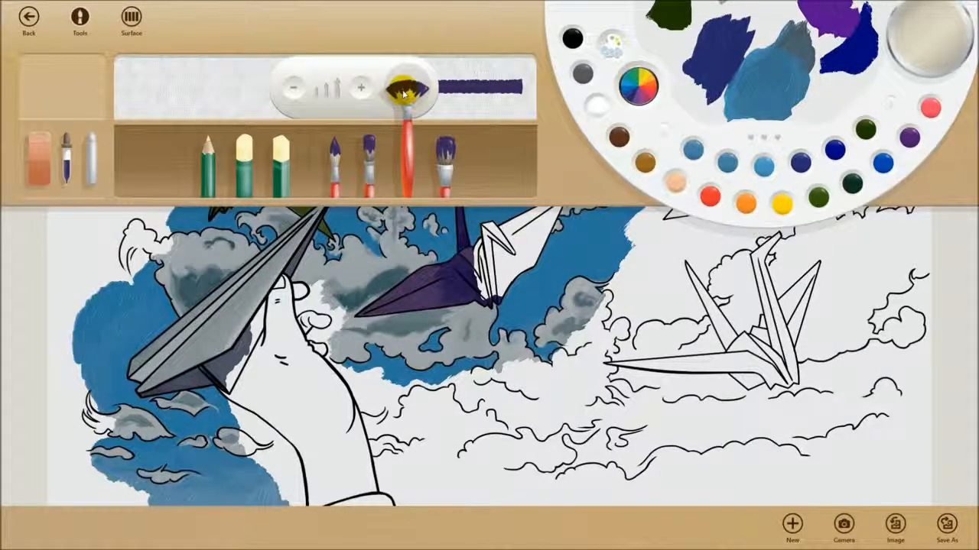
{"action": "left_click", "coordinate": [635, 296]}
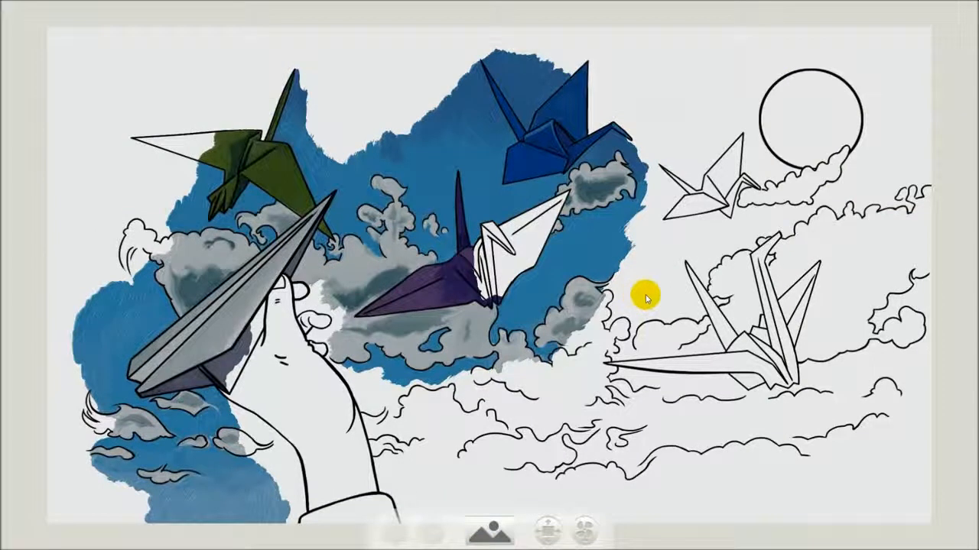
{"action": "left_click_drag", "start_coordinate": [649, 291], "coordinate": [650, 292]}
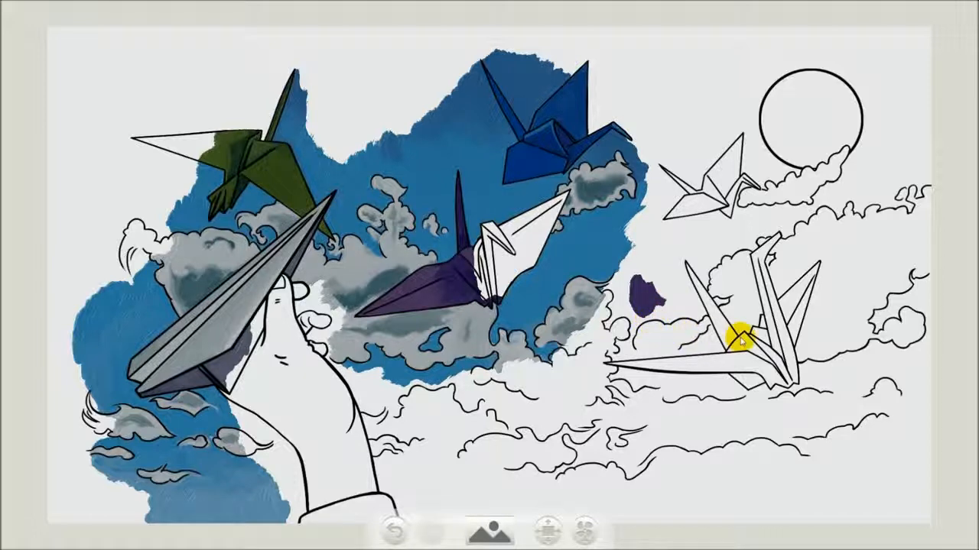
- Extend the purple patch at closer range with broad curved strokes over the cloud outline and up to the unpainted bird's wing
{"action": "scroll", "coordinate": [741, 341], "scroll_direction": "up", "scroll_amount": 6}
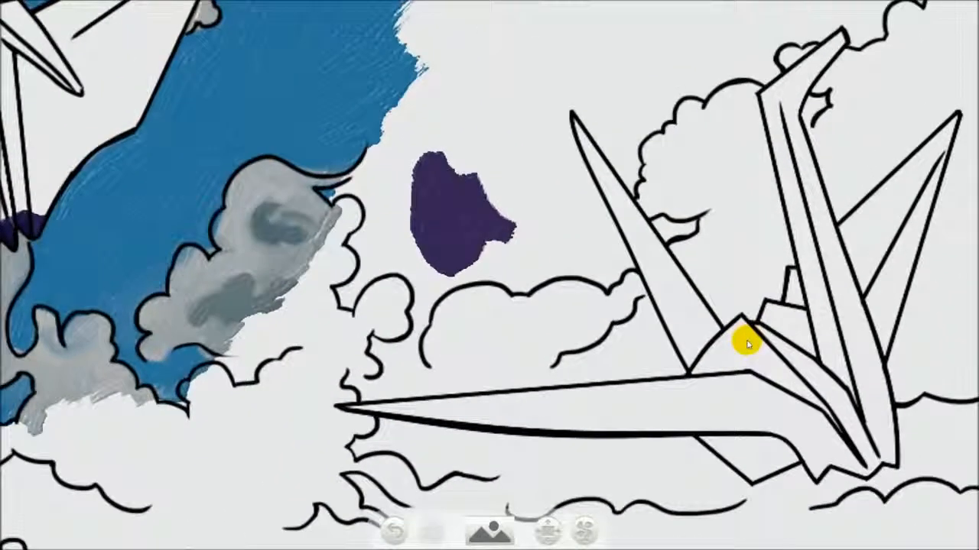
{"action": "scroll", "coordinate": [408, 197], "scroll_direction": "up", "scroll_amount": 1}
{"action": "scroll", "coordinate": [435, 204], "scroll_direction": "up", "scroll_amount": 1}
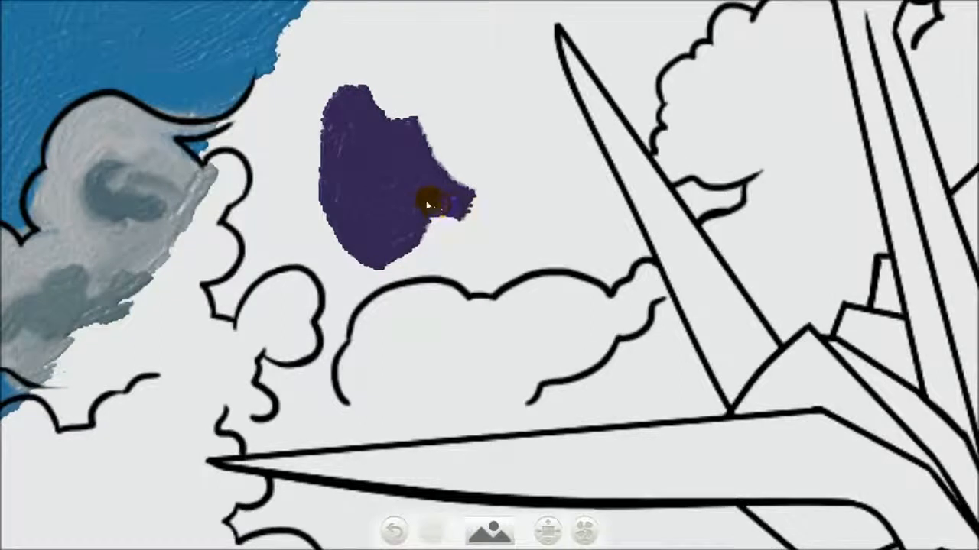
{"action": "mouse_move", "coordinate": [458, 213]}
{"action": "left_mouse_down"}
{"action": "mouse_move", "coordinate": [503, 264]}
{"action": "mouse_move", "coordinate": [542, 250]}
{"action": "mouse_move", "coordinate": [584, 199]}
{"action": "mouse_move", "coordinate": [590, 186]}
{"action": "mouse_move", "coordinate": [542, 90]}
{"action": "mouse_move", "coordinate": [530, 39]}
{"action": "mouse_move", "coordinate": [574, 157]}
{"action": "left_mouse_up"}
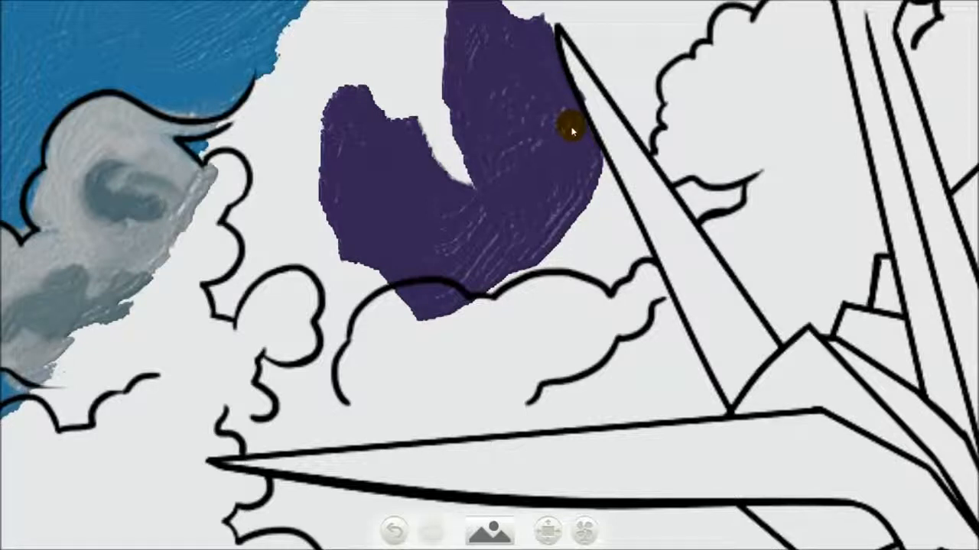
{"action": "scroll", "coordinate": [522, 201], "scroll_direction": "down", "scroll_amount": 1}
{"action": "scroll", "coordinate": [522, 201], "scroll_direction": "down", "scroll_amount": 1}
{"action": "mouse_move", "coordinate": [524, 203]}
{"action": "left_mouse_down"}
{"action": "mouse_move", "coordinate": [526, 135]}
{"action": "mouse_move", "coordinate": [581, 144]}
{"action": "mouse_move", "coordinate": [544, 149]}
{"action": "left_mouse_up"}
- Switch to the pointed round brush and paint a thick purple stroke across the cloud outline just below the purple patch
{"action": "right_click", "coordinate": [545, 149]}
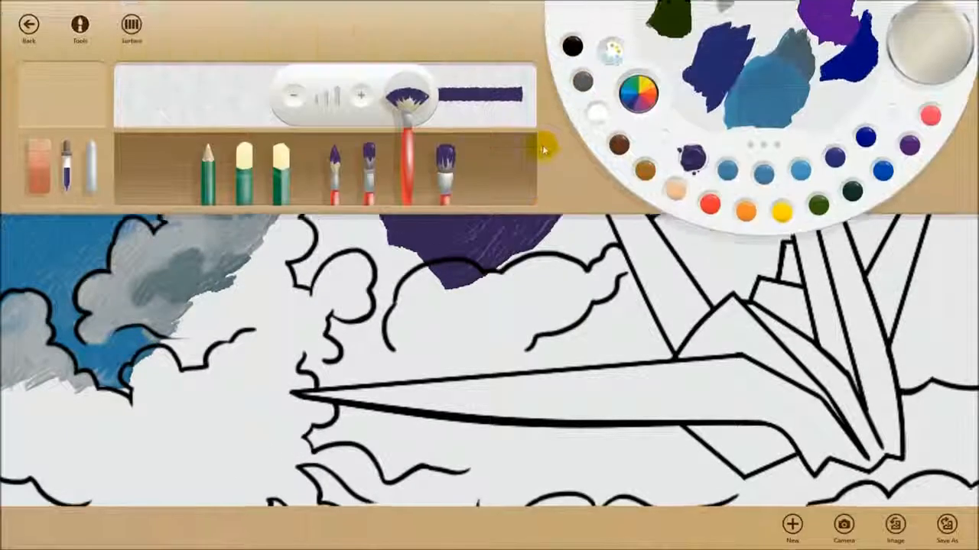
{"action": "left_click", "coordinate": [334, 157]}
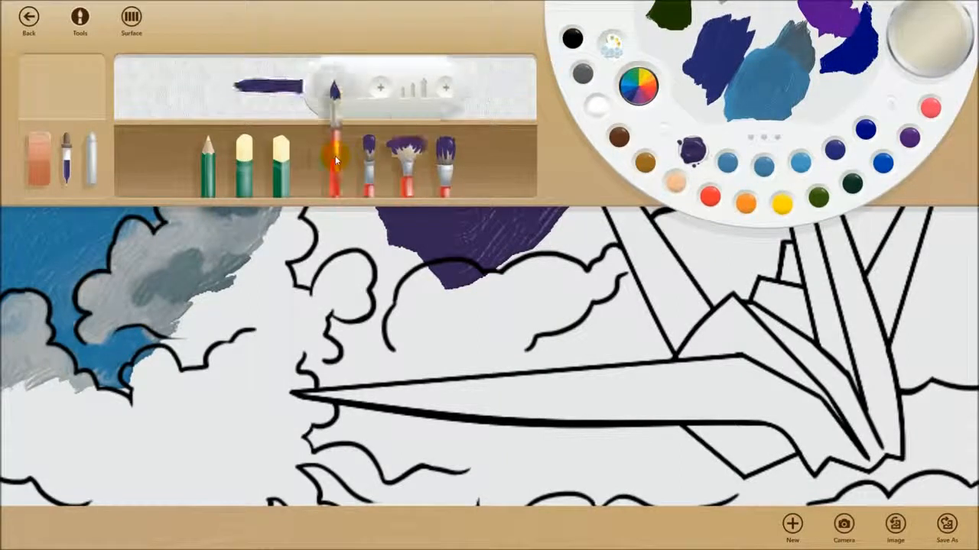
{"action": "left_click", "coordinate": [565, 298]}
{"action": "mouse_move", "coordinate": [611, 258]}
{"action": "left_mouse_down"}
{"action": "mouse_move", "coordinate": [572, 306]}
{"action": "mouse_move", "coordinate": [520, 317]}
{"action": "mouse_move", "coordinate": [498, 339]}
{"action": "left_mouse_up"}
{"action": "right_click", "coordinate": [498, 338]}
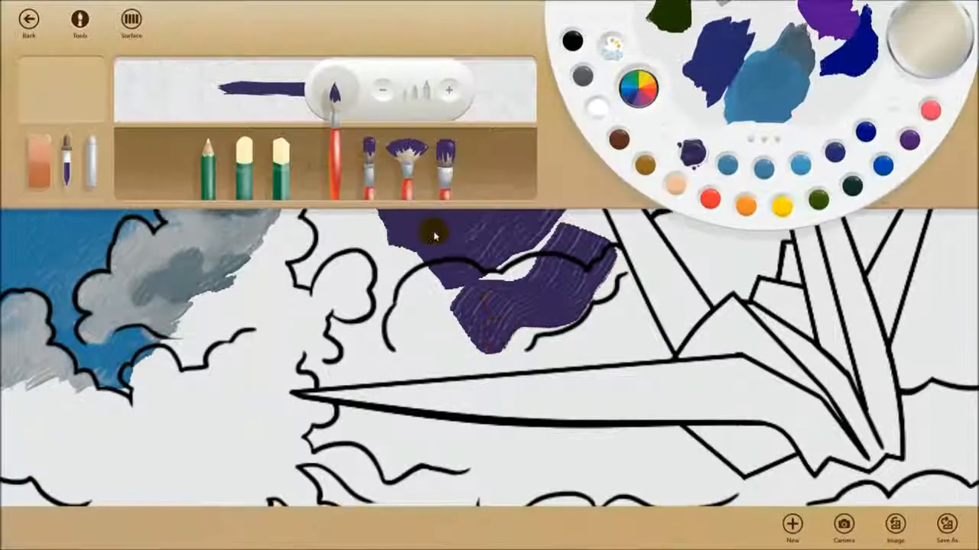
- Reduce the round brush to a thin stroke, choose red and paint a V shape at the base of the unpainted bird's wing
{"action": "left_click_drag", "start_coordinate": [413, 101], "coordinate": [384, 89]}
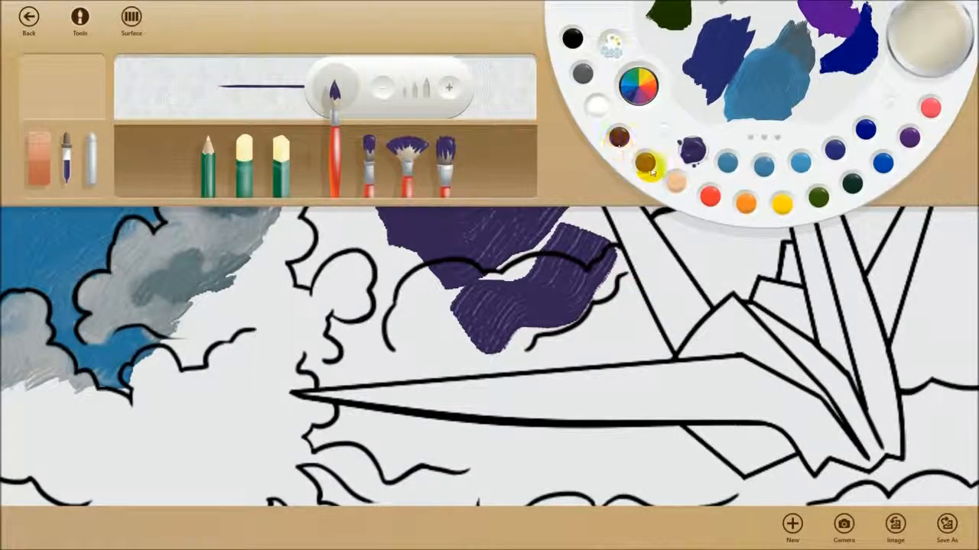
{"action": "left_click", "coordinate": [710, 196]}
{"action": "left_click", "coordinate": [657, 288]}
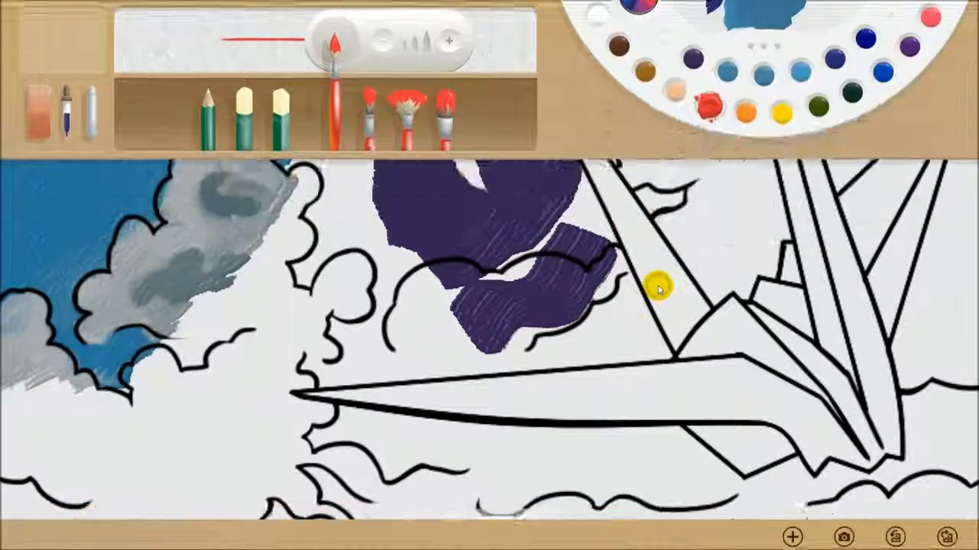
{"action": "left_click_drag", "start_coordinate": [666, 273], "coordinate": [674, 331]}
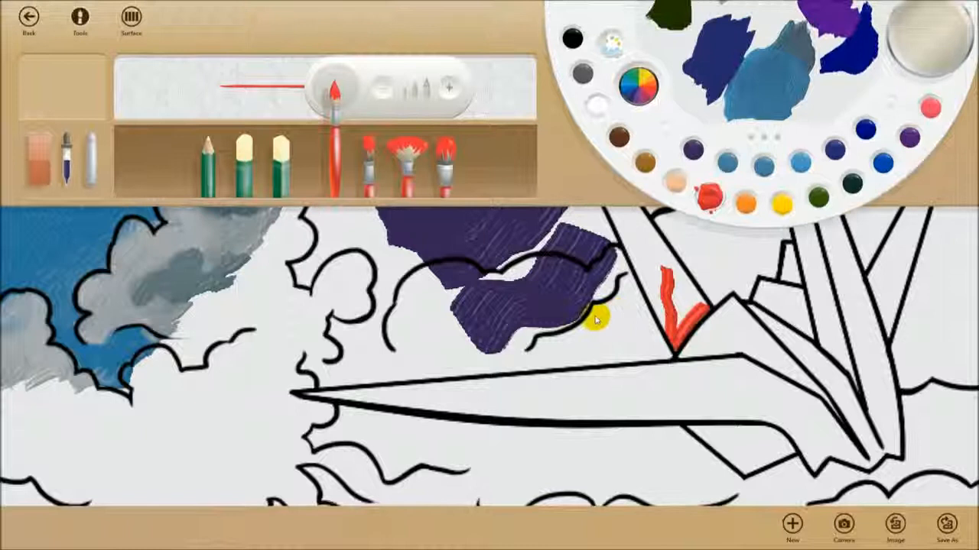
- Examine the new purple and red strokes at several zoom levels and fit the whole page on screen
{"action": "right_click", "coordinate": [597, 320]}
{"action": "scroll", "coordinate": [599, 324], "scroll_direction": "up", "scroll_amount": 1}
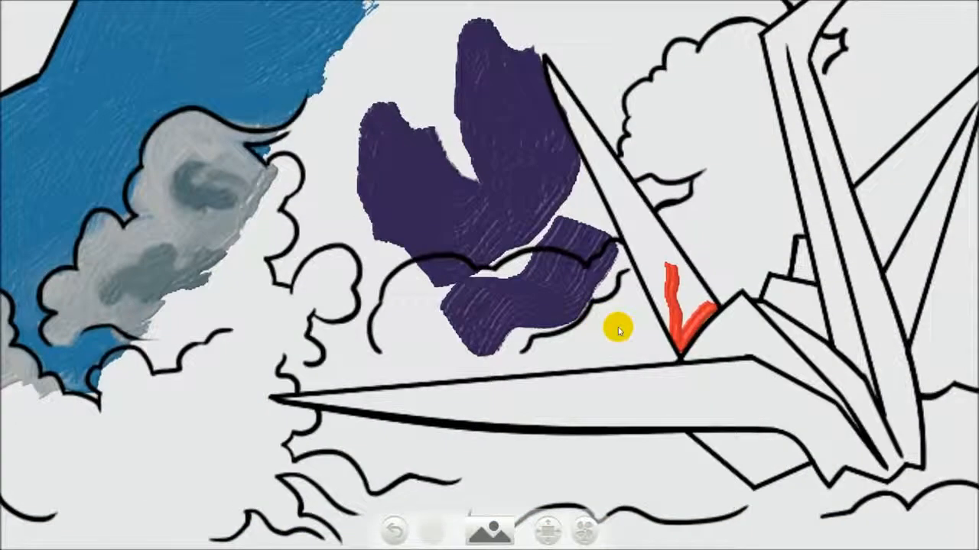
{"action": "scroll", "coordinate": [617, 328], "scroll_direction": "up", "scroll_amount": 5}
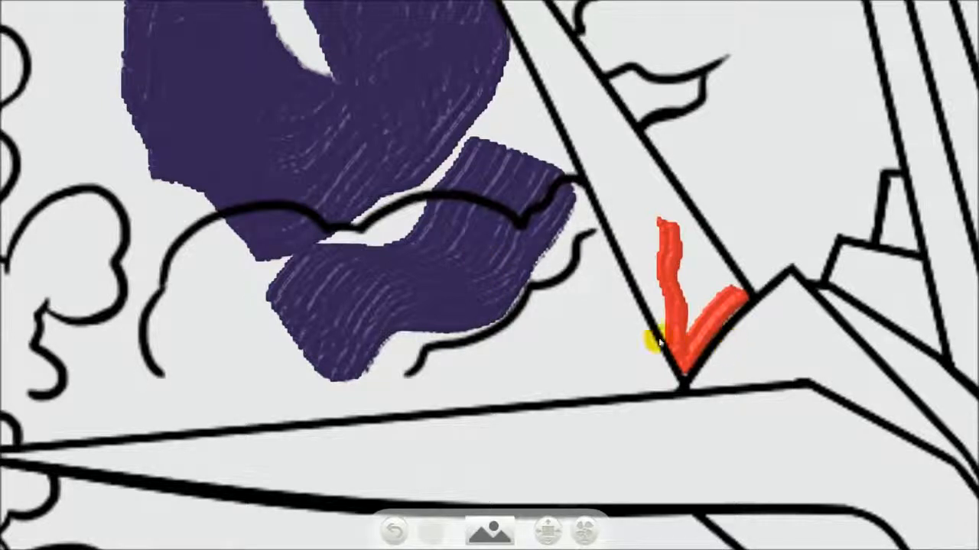
{"action": "scroll", "coordinate": [608, 289], "scroll_direction": "down", "scroll_amount": 2}
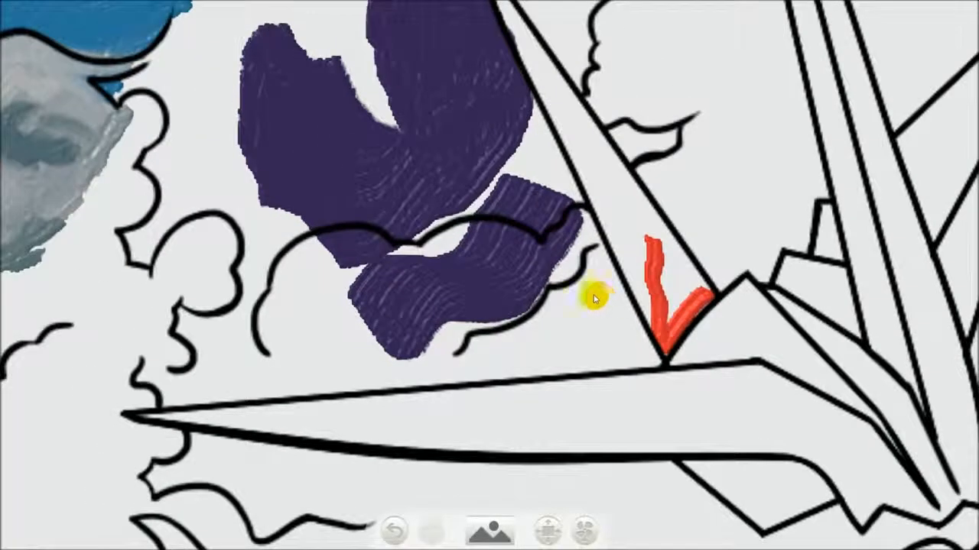
{"action": "scroll", "coordinate": [539, 281], "scroll_direction": "down", "scroll_amount": 1}
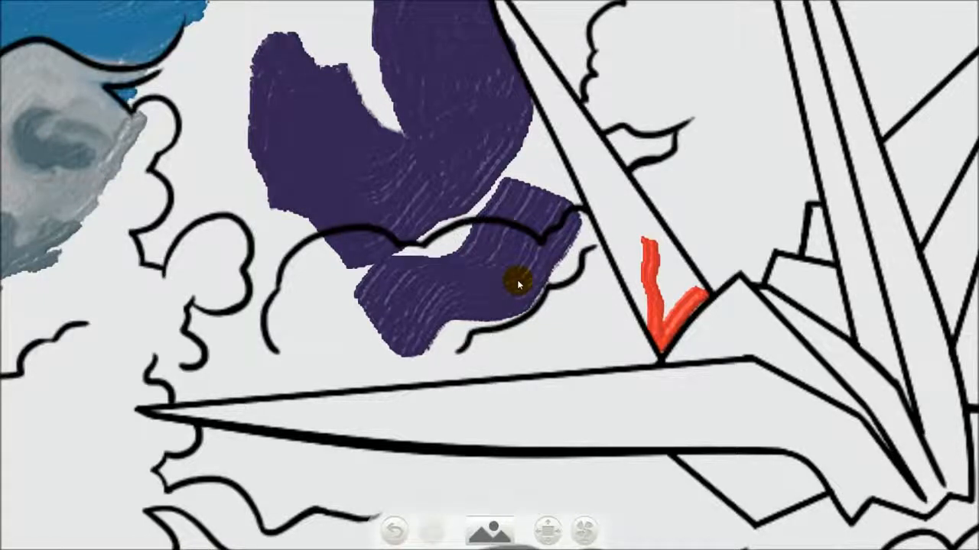
{"action": "scroll", "coordinate": [517, 277], "scroll_direction": "down", "scroll_amount": 1}
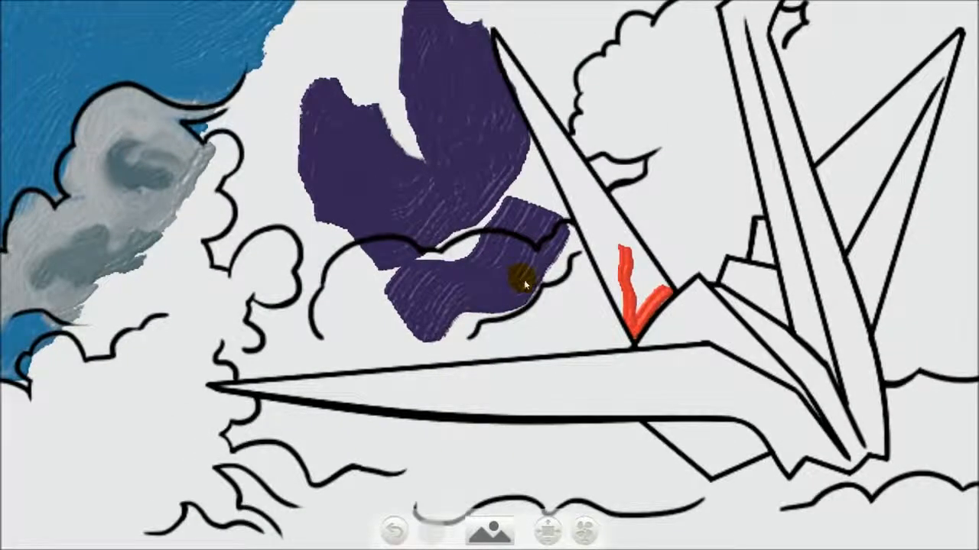
{"action": "left_click", "coordinate": [547, 534]}
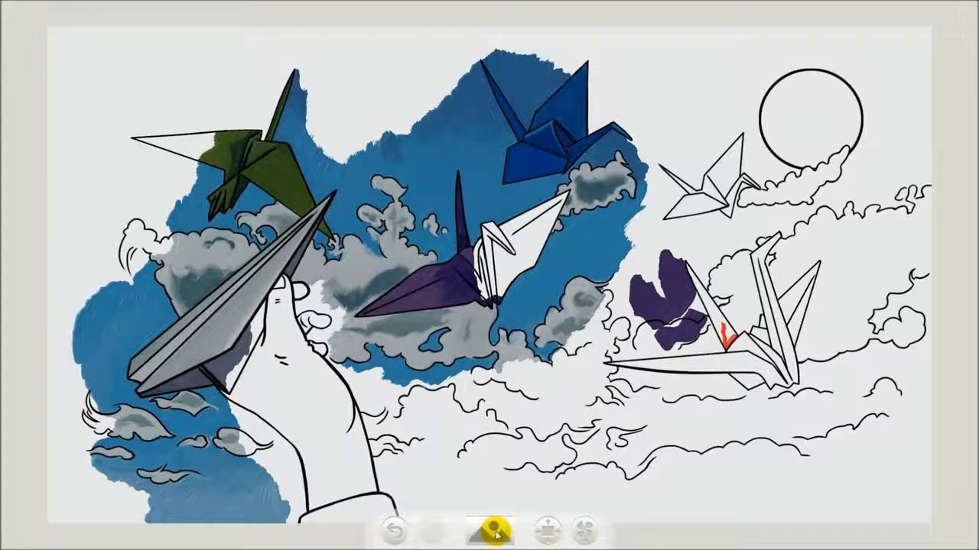
- Zoom in on the purple bird and hide the page's black outlines, show them again and hide them once more
{"action": "scroll", "coordinate": [526, 330], "scroll_direction": "up", "scroll_amount": 5}
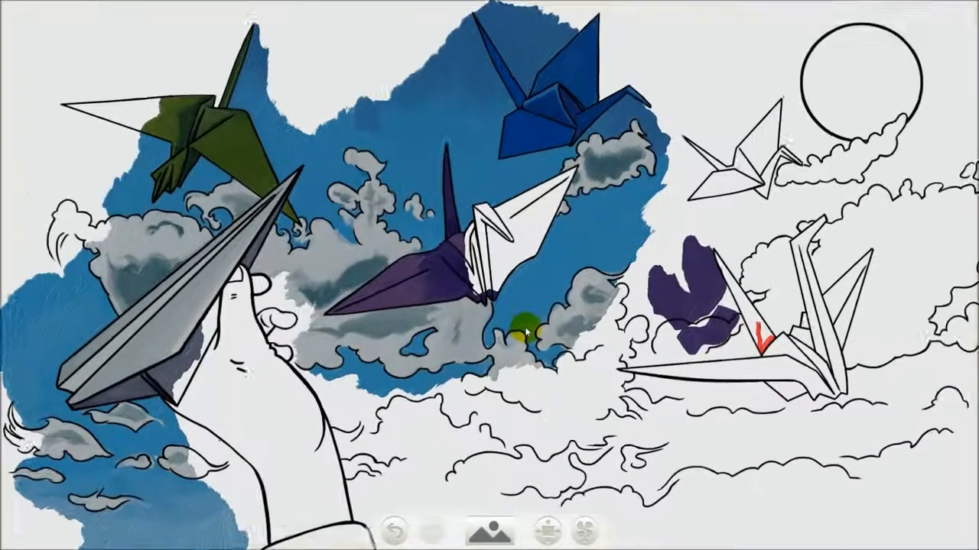
{"action": "scroll", "coordinate": [526, 330], "scroll_direction": "up", "scroll_amount": 3}
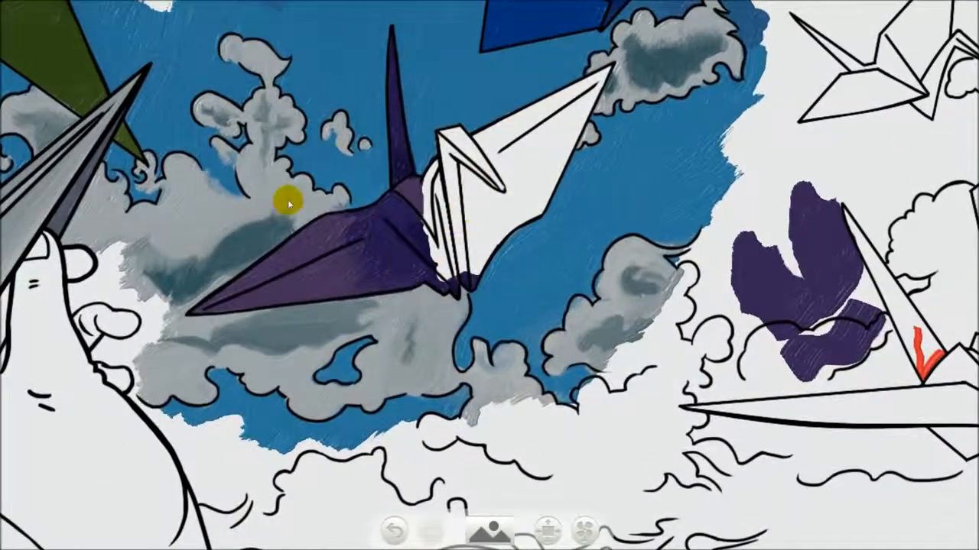
{"action": "left_click", "coordinate": [492, 535]}
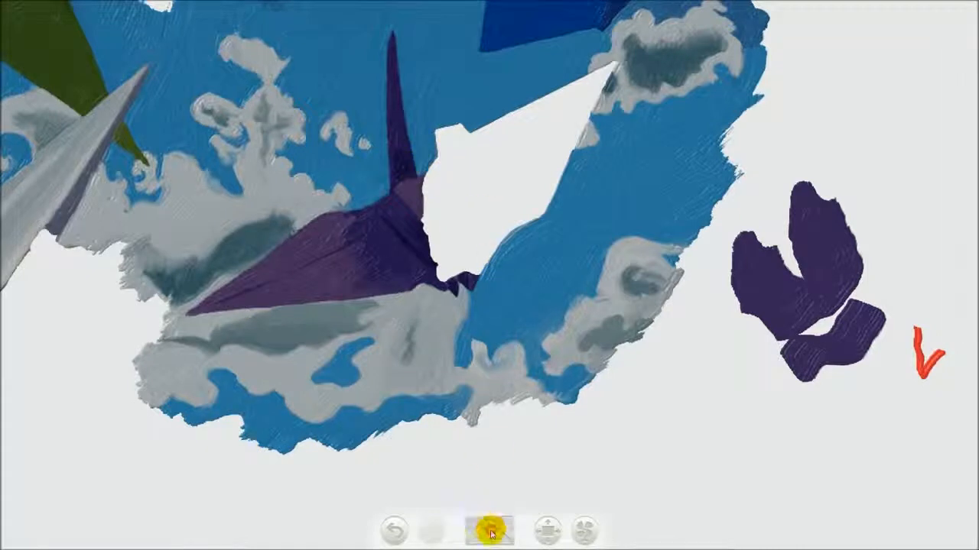
{"action": "left_click", "coordinate": [491, 533]}
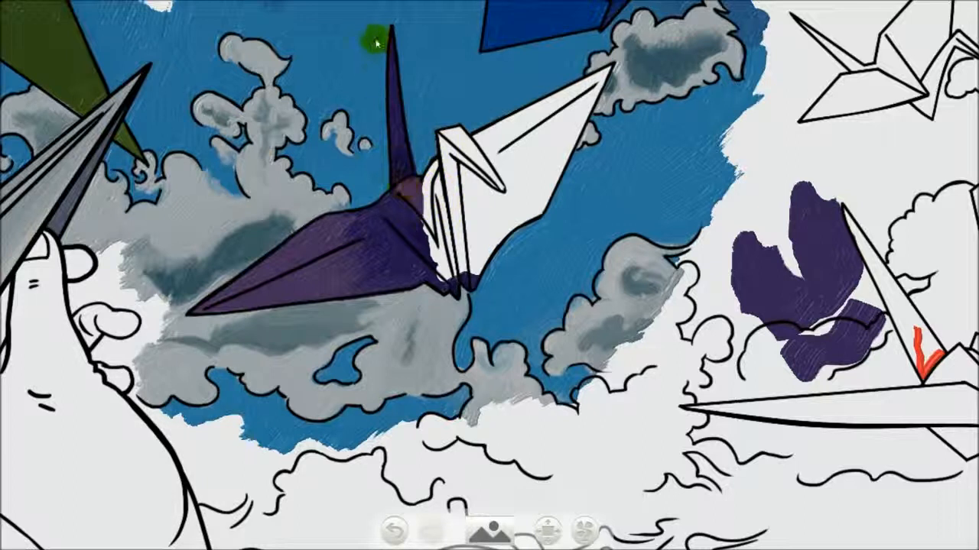
{"action": "left_click", "coordinate": [489, 533]}
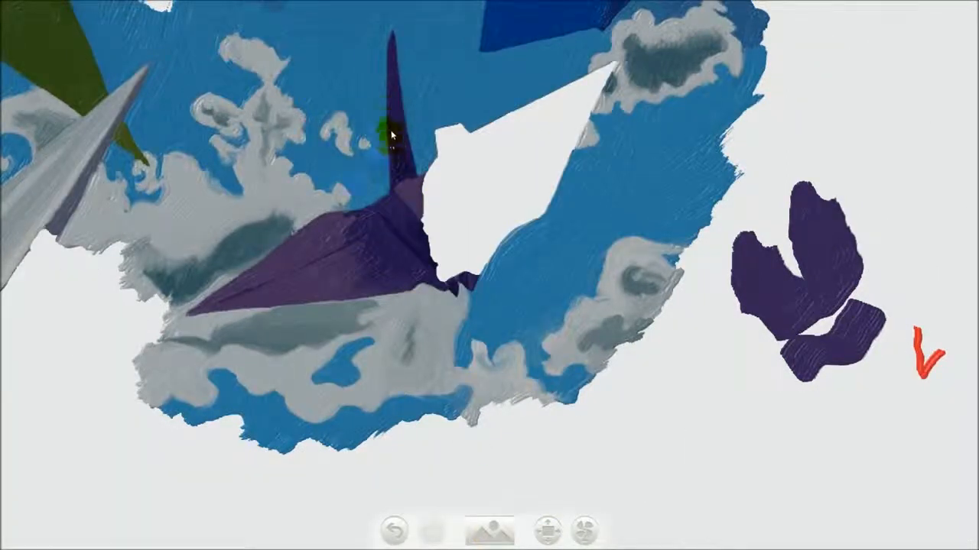
- Show the page's black outlines again and undo the red V stroke at the base of the unpainted bird's wing
{"action": "left_click", "coordinate": [490, 535]}
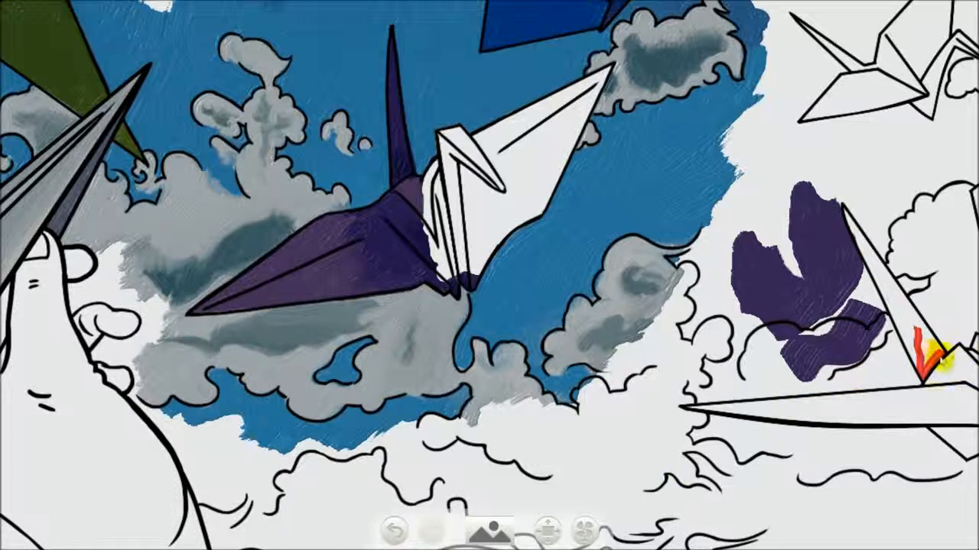
{"action": "left_click", "coordinate": [395, 533]}
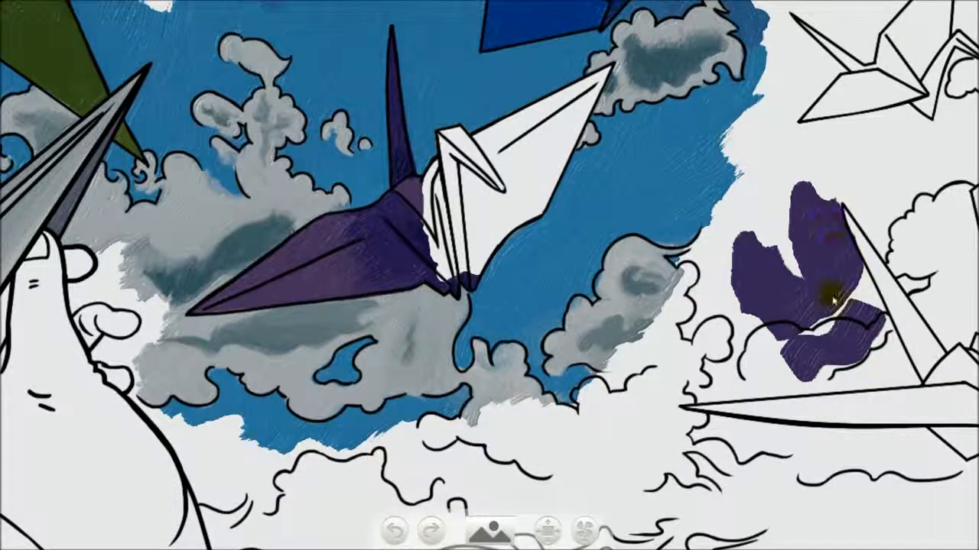
- Undo the thick purple stroke across the cloud outline and redo it
{"action": "left_click", "coordinate": [396, 532]}
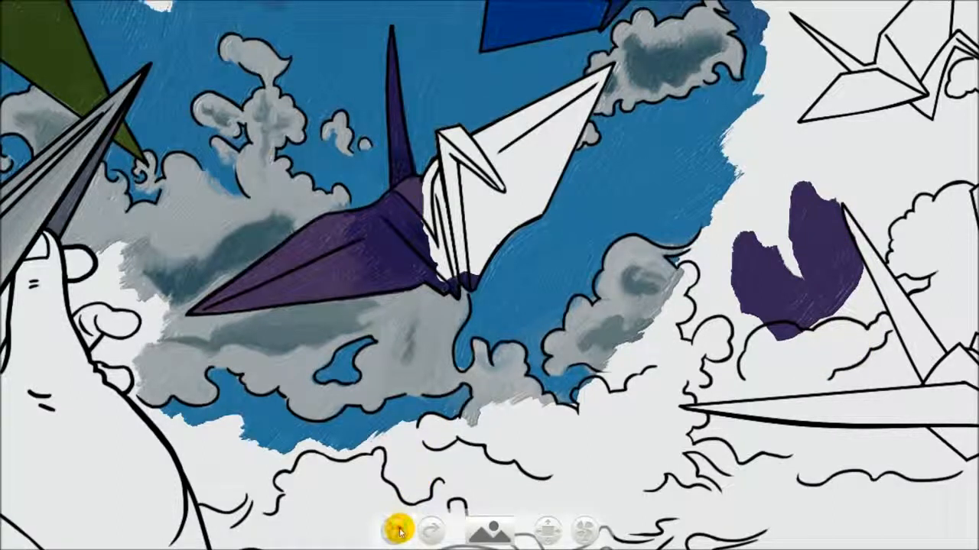
{"action": "left_click", "coordinate": [397, 533]}
{"action": "left_click", "coordinate": [431, 532]}
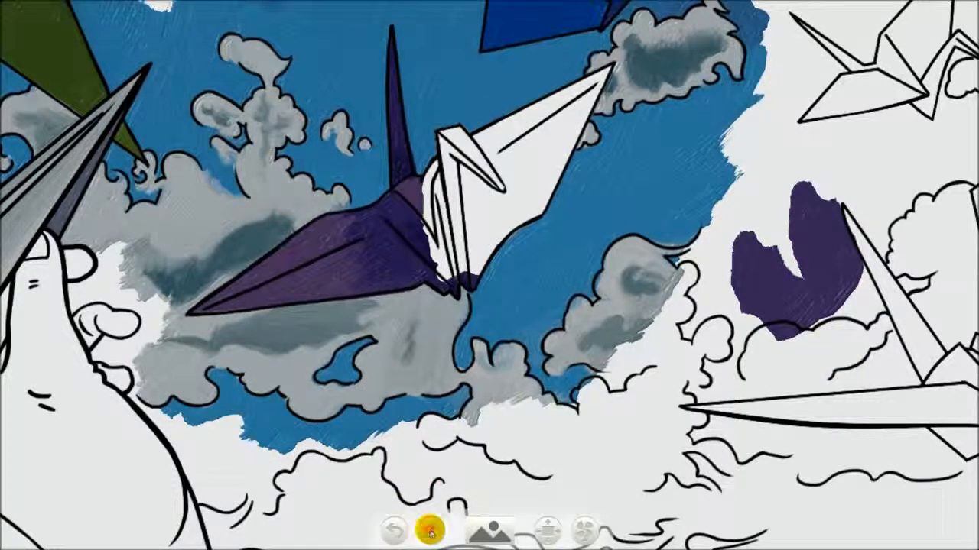
- Fit the whole page on screen and clear the mixed paint from the palette
{"action": "left_click", "coordinate": [552, 528]}
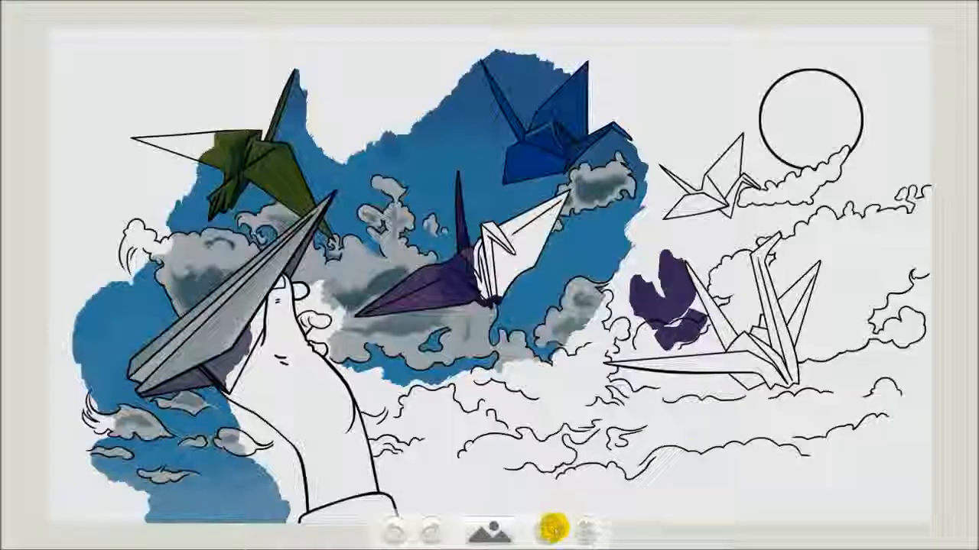
{"action": "right_click", "coordinate": [648, 439]}
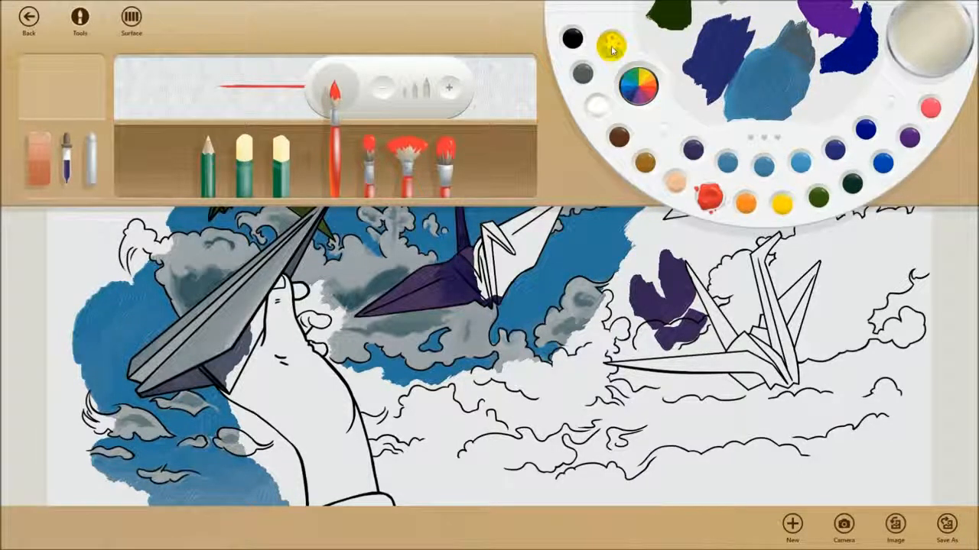
{"action": "left_click", "coordinate": [611, 48]}
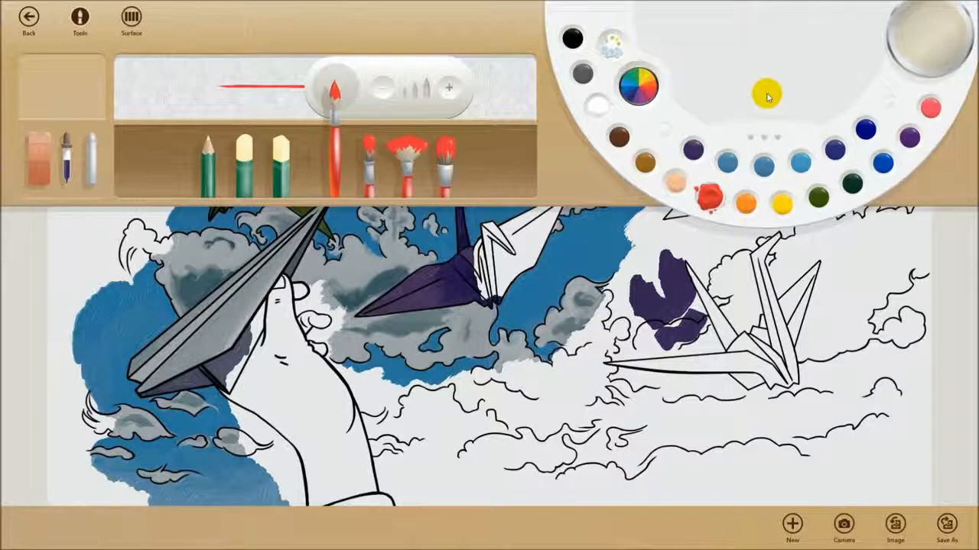
- Examine the canvas, paper and background surface options, and look at the Save As file picker without saving the painting
{"action": "left_click", "coordinate": [132, 17]}
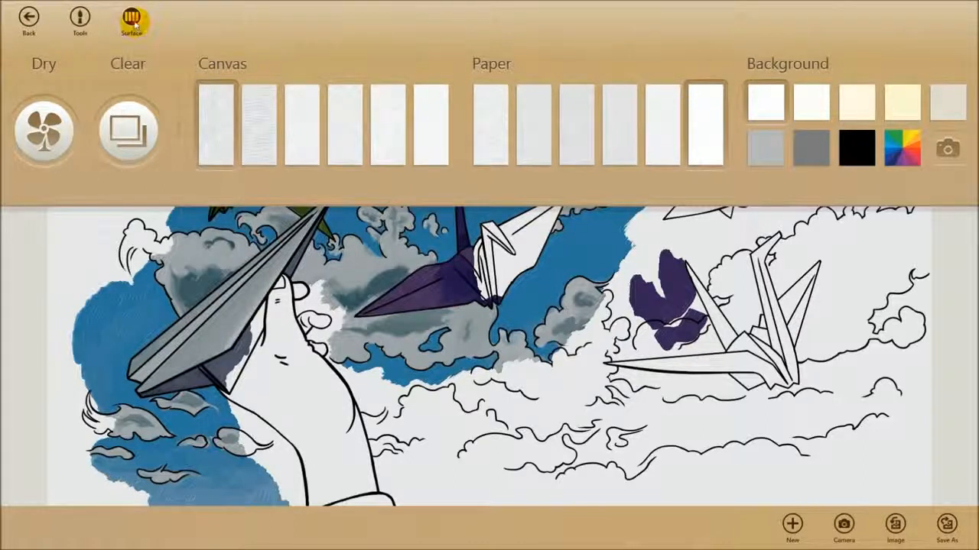
{"action": "left_click", "coordinate": [79, 16]}
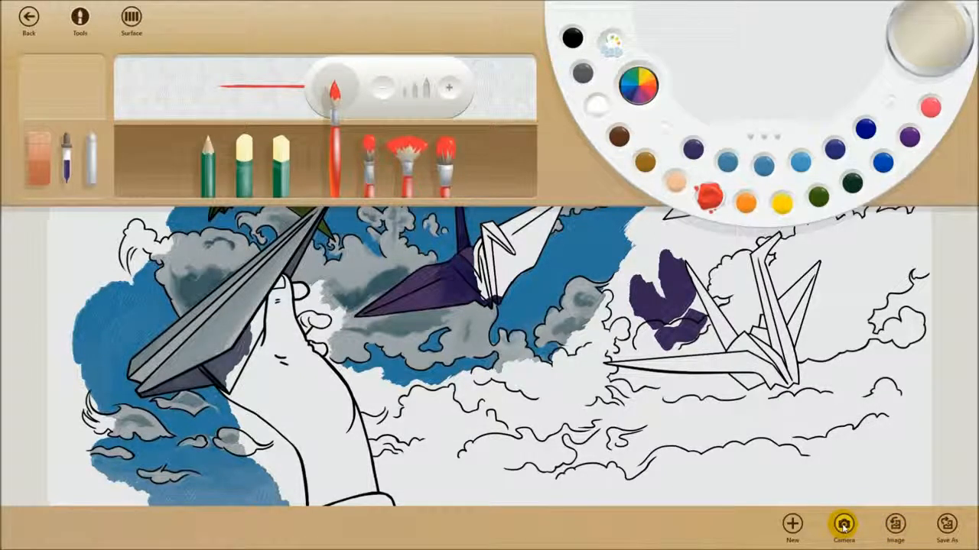
{"action": "left_click", "coordinate": [947, 524]}
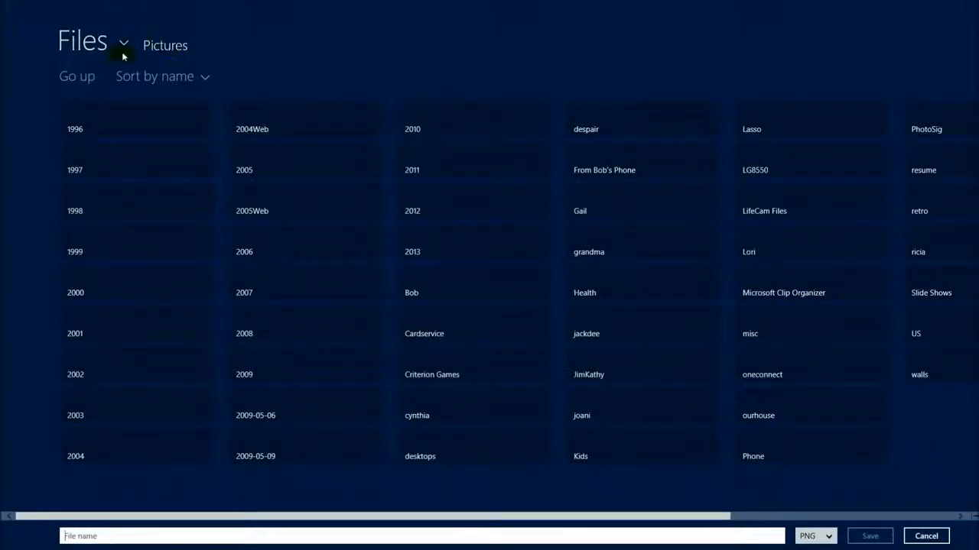
{"action": "left_click", "coordinate": [927, 536]}
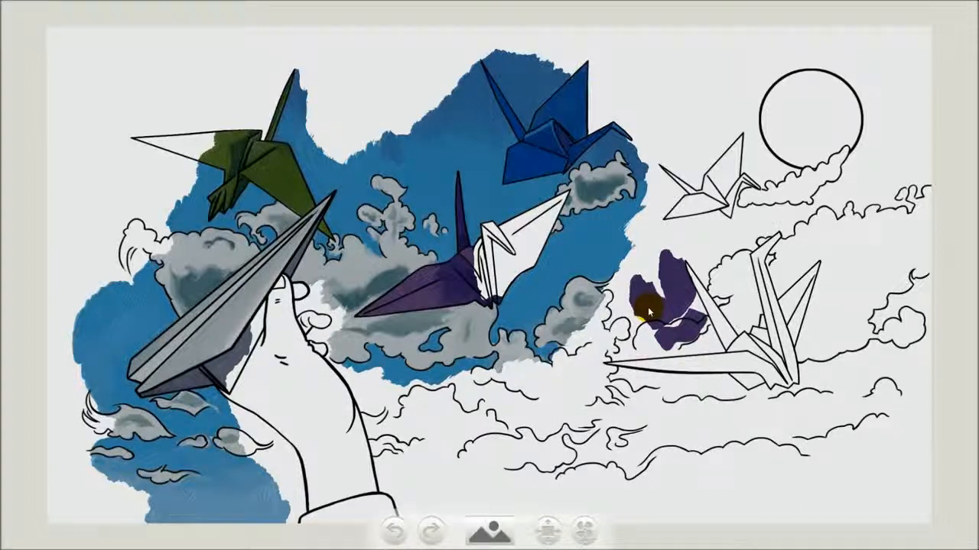
- Hide the page's black outlines around the purple bird and strokes, and briefly show the painting tools
{"action": "scroll", "coordinate": [648, 306], "scroll_direction": "down", "scroll_amount": 2}
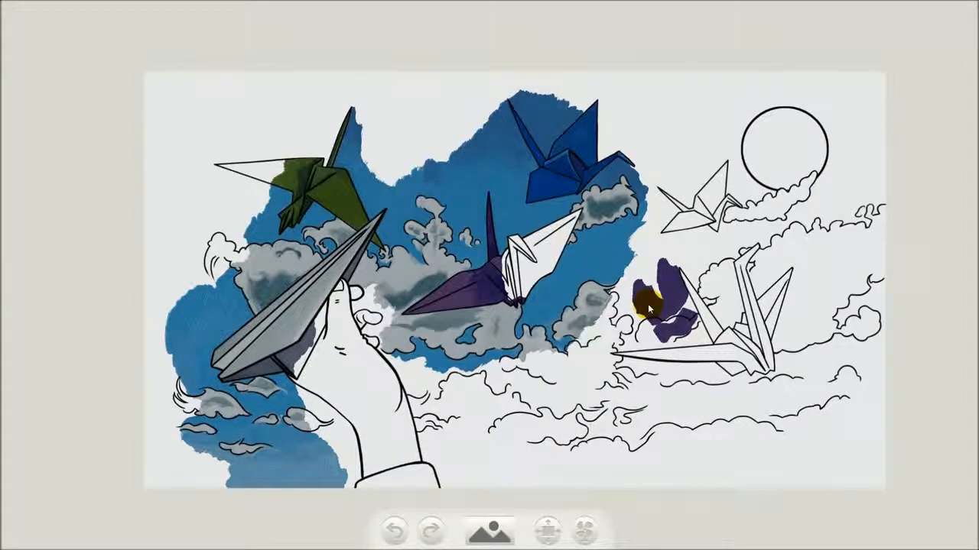
{"action": "scroll", "coordinate": [646, 301], "scroll_direction": "up", "scroll_amount": 3}
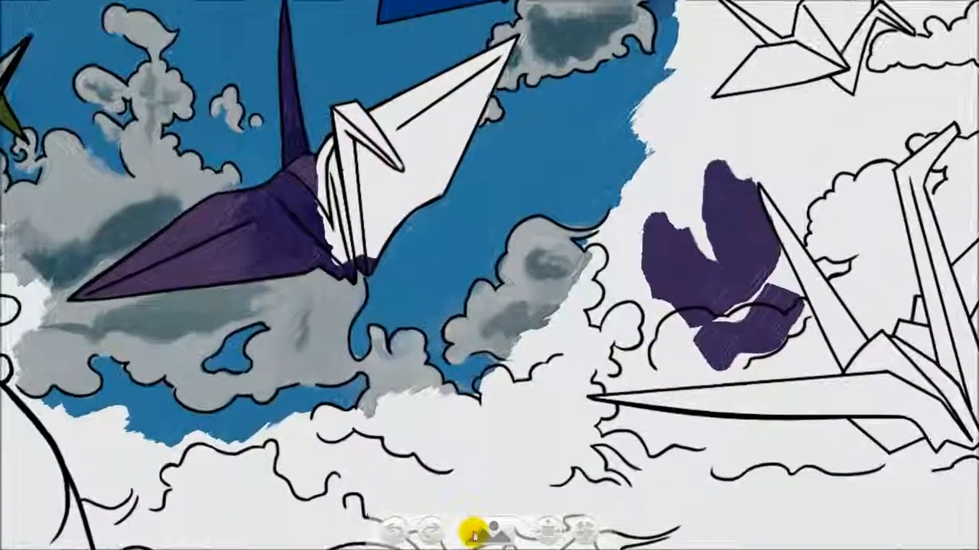
{"action": "left_click", "coordinate": [474, 534]}
{"action": "right_click", "coordinate": [475, 360]}
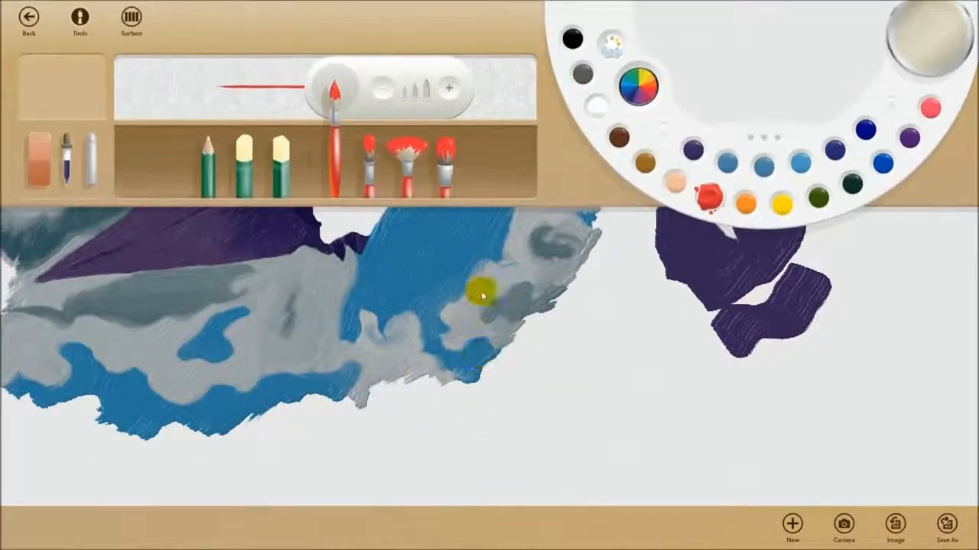
{"action": "right_click", "coordinate": [616, 337]}
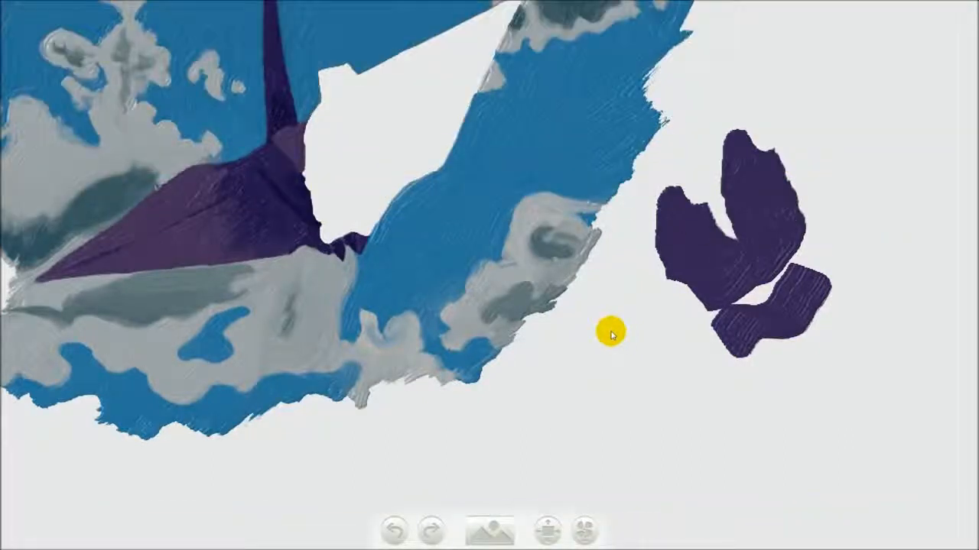
- Close Fresh Paint and return to the Start screen
{"action": "mouse_move", "coordinate": [579, 10]}
{"action": "left_mouse_down"}
{"action": "mouse_move", "coordinate": [474, 415]}
{"action": "mouse_move", "coordinate": [420, 354]}
{"action": "left_mouse_up"}
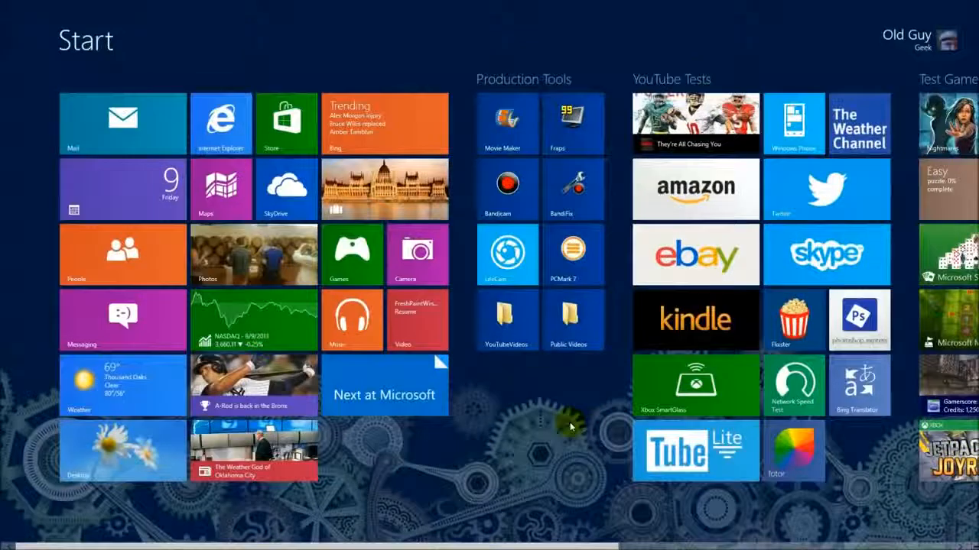